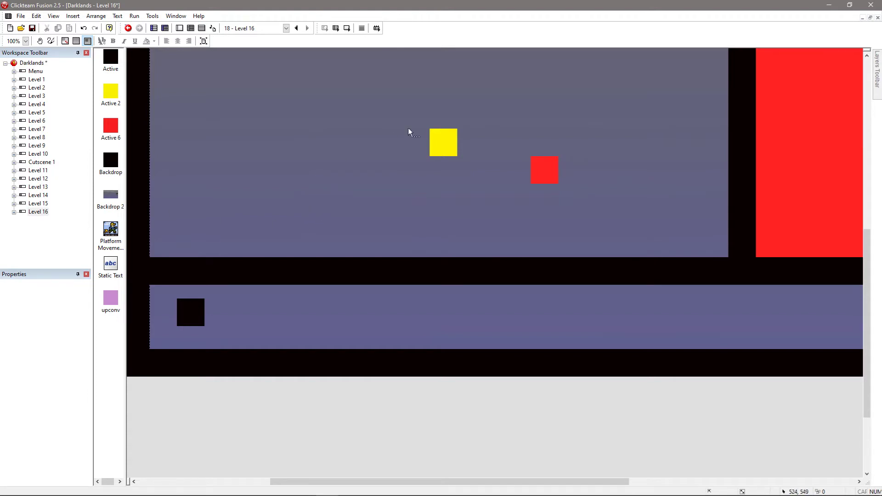
# Open the event editor for the Level 16 frame
pyautogui.moveTo(416, 132); pyautogui.dragTo(411, 344, button='middle')
pyautogui.moveTo(711, 220); pyautogui.dragTo(386, 122, button='middle')
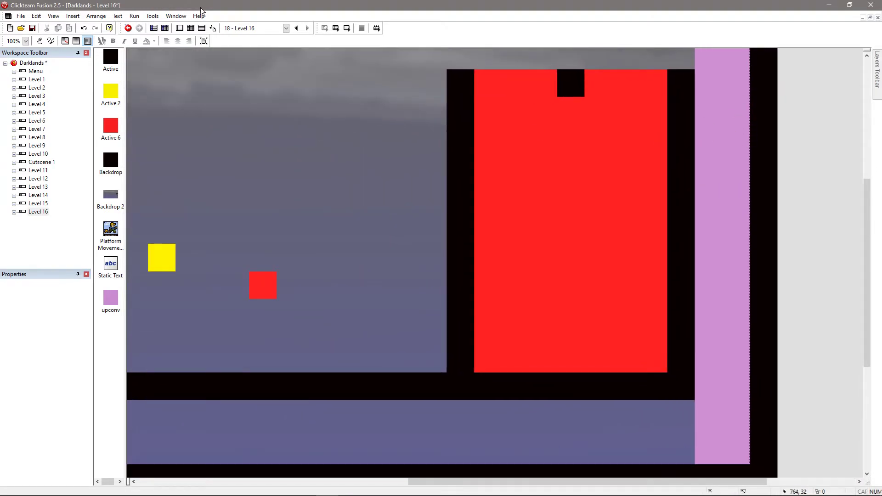
pyautogui.click(191, 33)
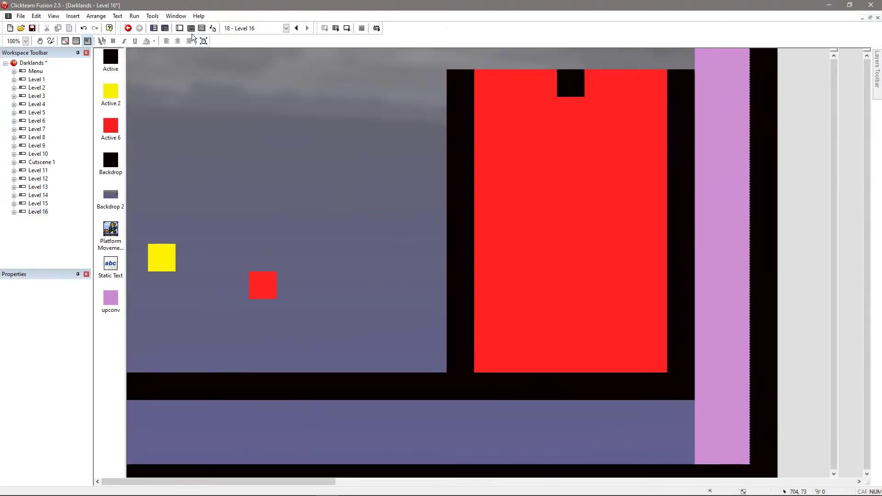
pyautogui.click(191, 30)
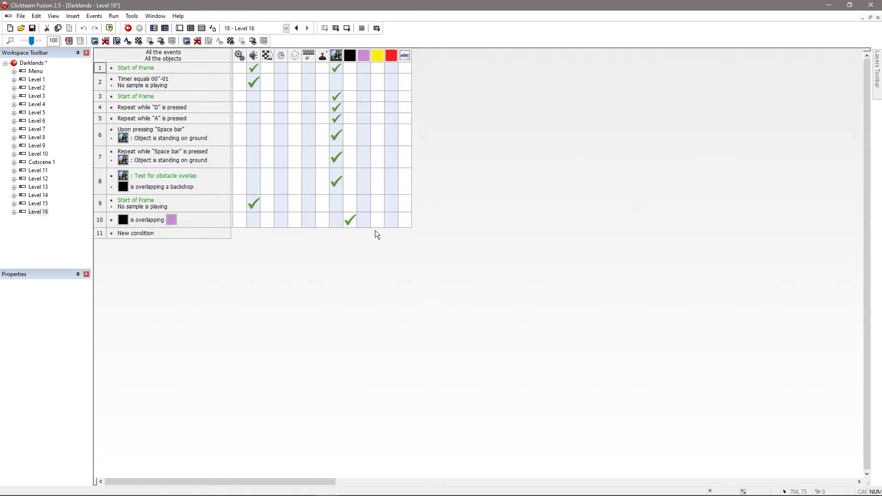
# Edit the Active object's action in event 10 to set its Y position to Y( "Active" ) - 5
pyautogui.rightClick(350, 221)
pyautogui.press('Escape')
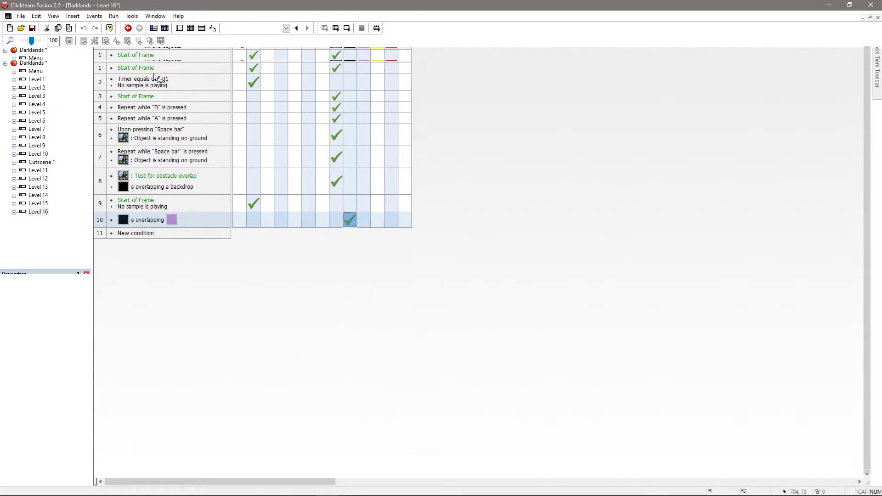
pyautogui.doubleClick(149, 61)
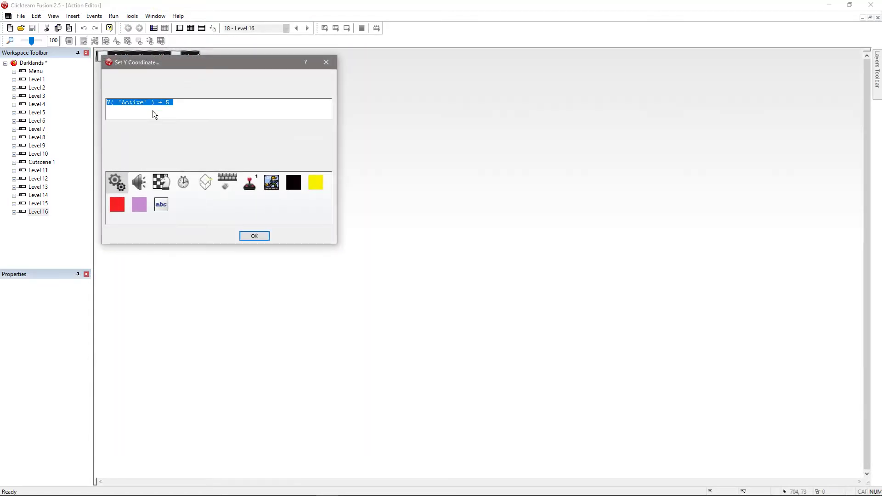
pyautogui.click(186, 103)
pyautogui.press('BackSpace')
pyautogui.press('BackSpace')
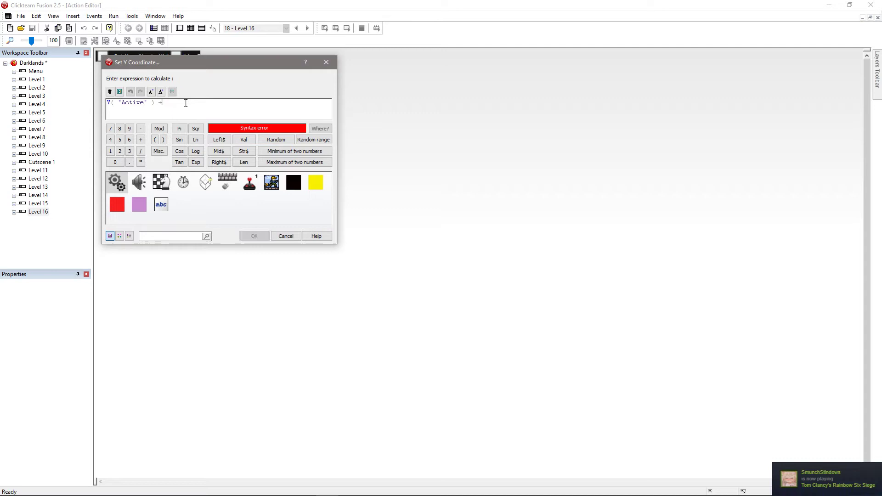
pyautogui.press('BackSpace')
pyautogui.write('- 5')
pyautogui.press('Return')
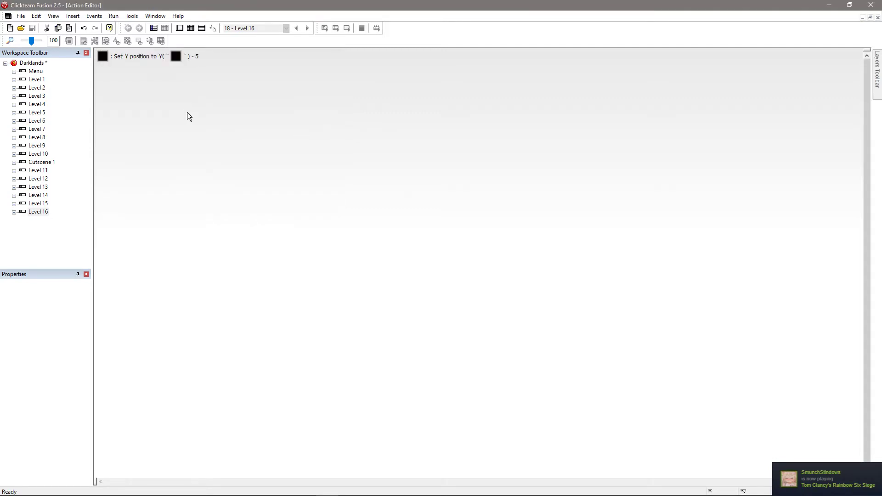
pyautogui.click(188, 29)
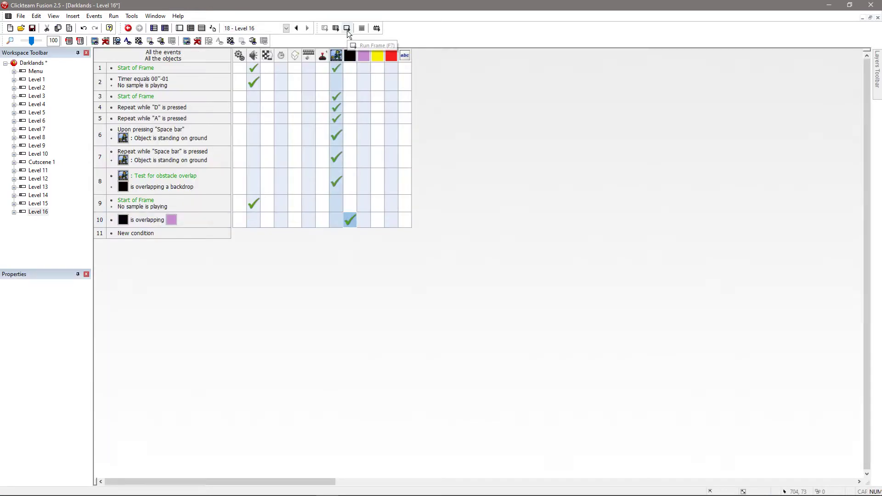
# Switch to OBS to check the Desktop Audio level, and minimize OBS
pyautogui.moveTo(335, 485)
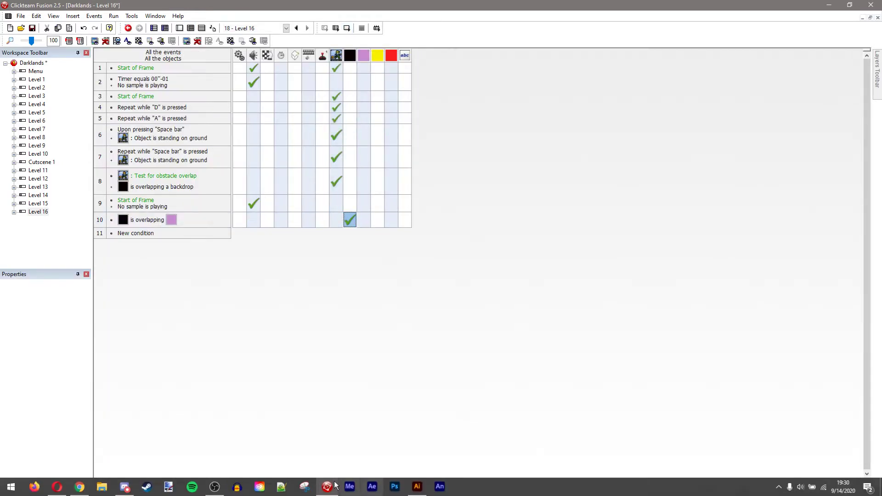
pyautogui.click(214, 487)
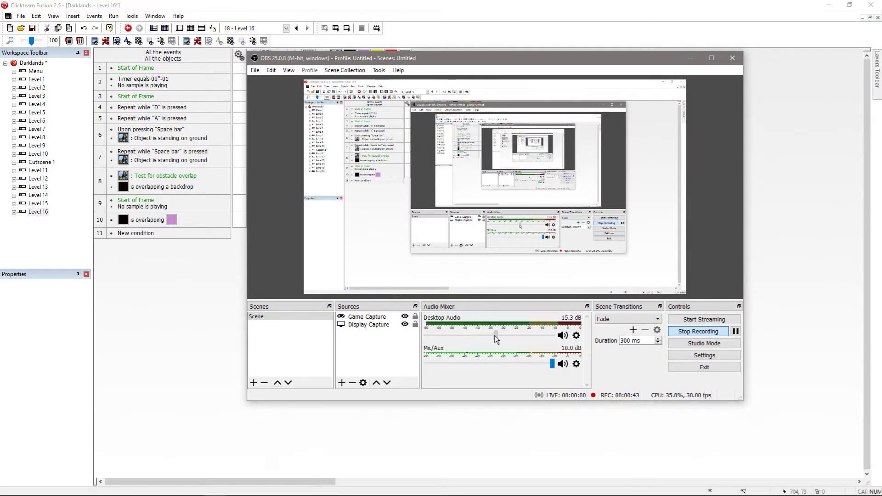
pyautogui.click(691, 58)
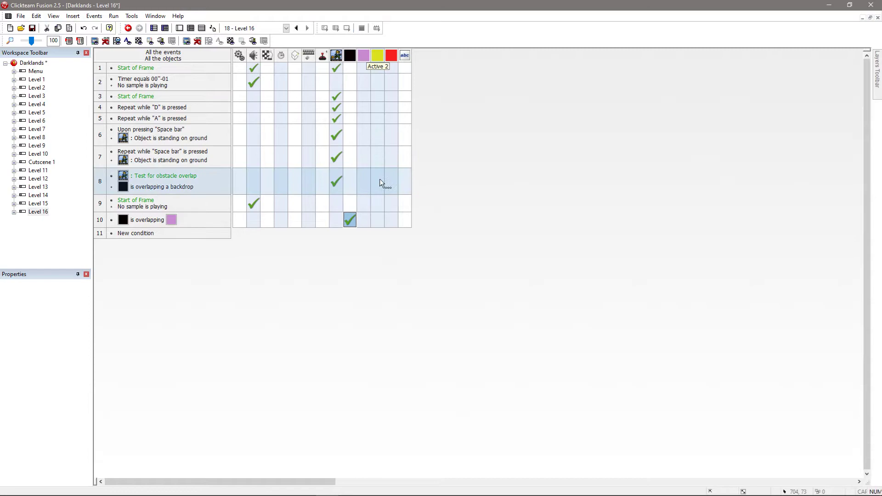
# Run the Level 16 frame and test the purple column by moving the black player along the corridor and into it
pyautogui.press('F7')
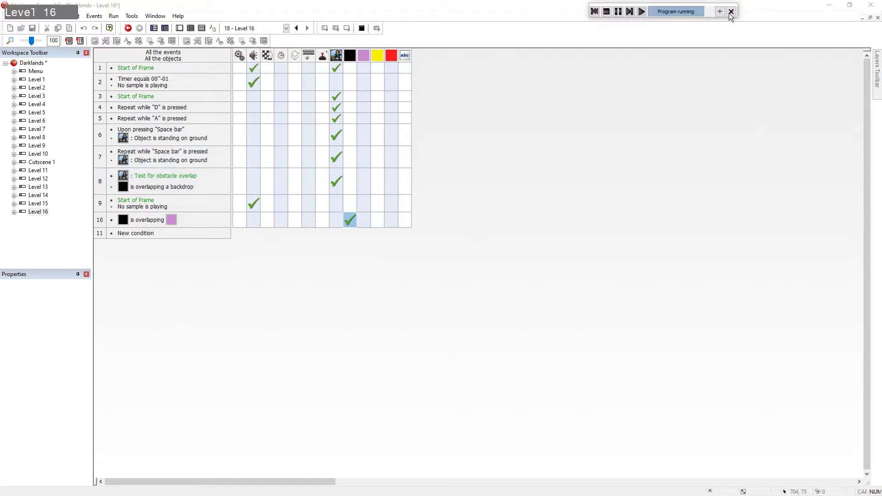
pyautogui.press('d')
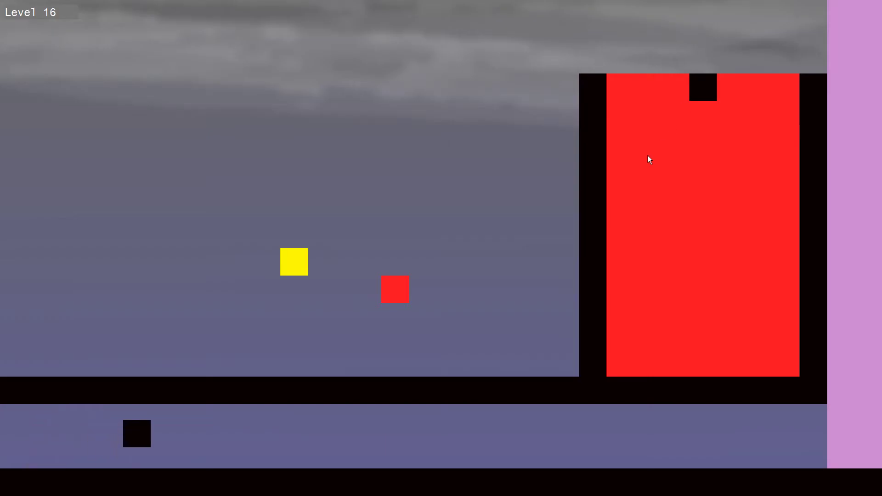
pyautogui.press('d')
pyautogui.press('w')
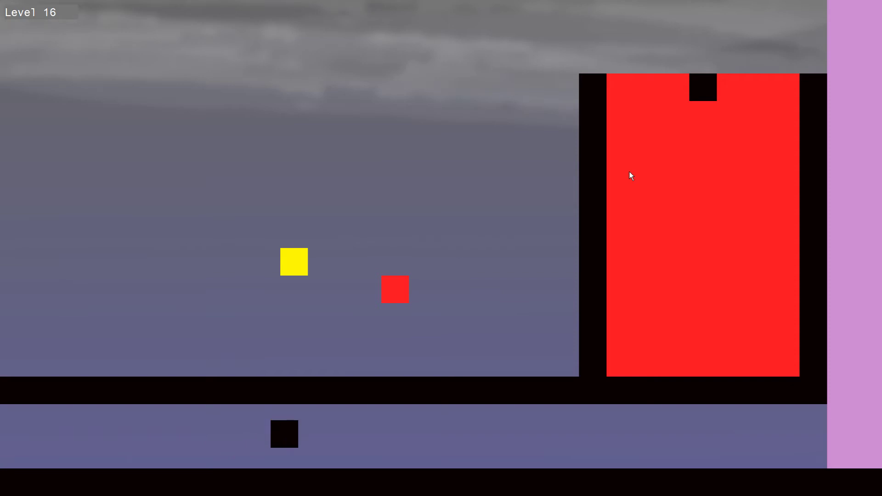
pyautogui.press('d')
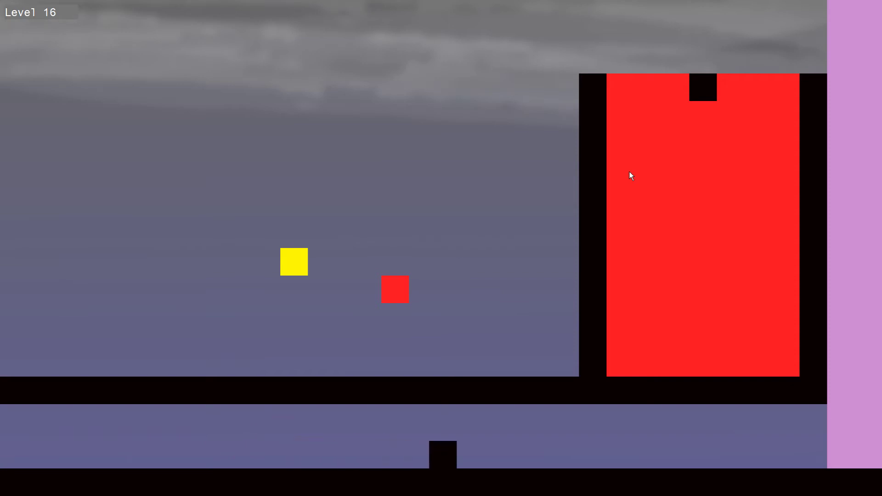
pyautogui.press('w')
pyautogui.press('w')
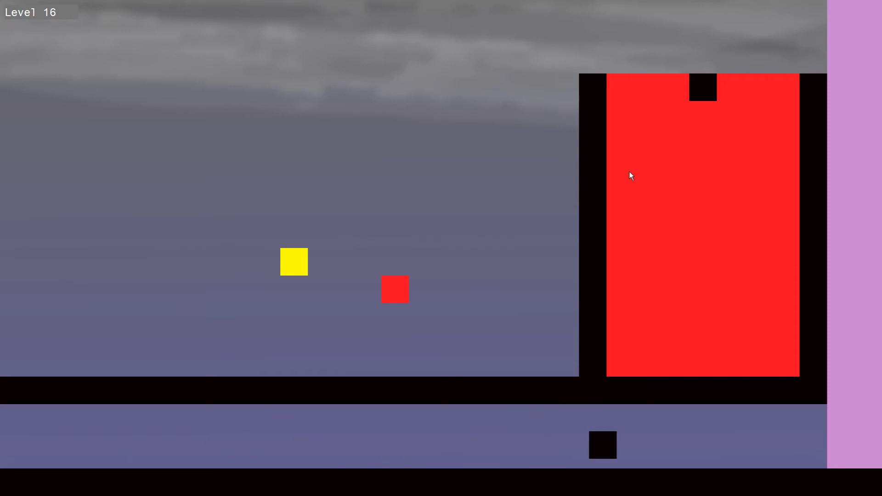
pyautogui.press('w')
pyautogui.press('w')
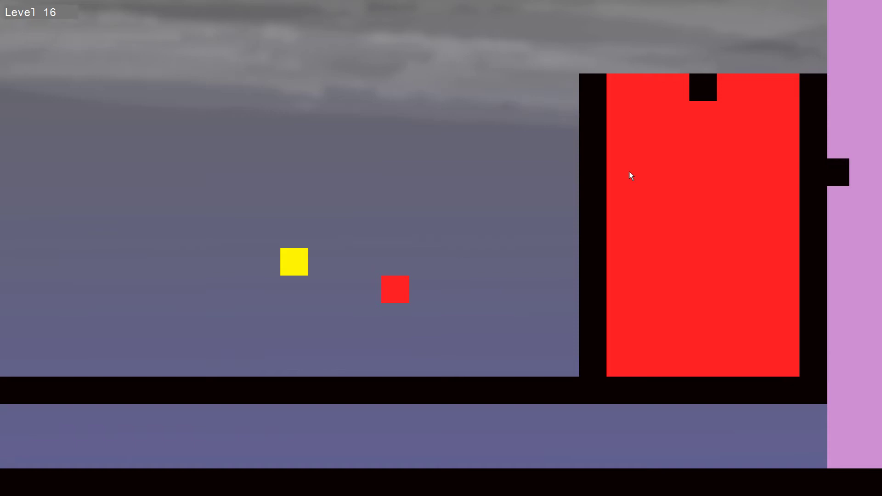
pyautogui.press('w')
pyautogui.press('d')
pyautogui.press('a')
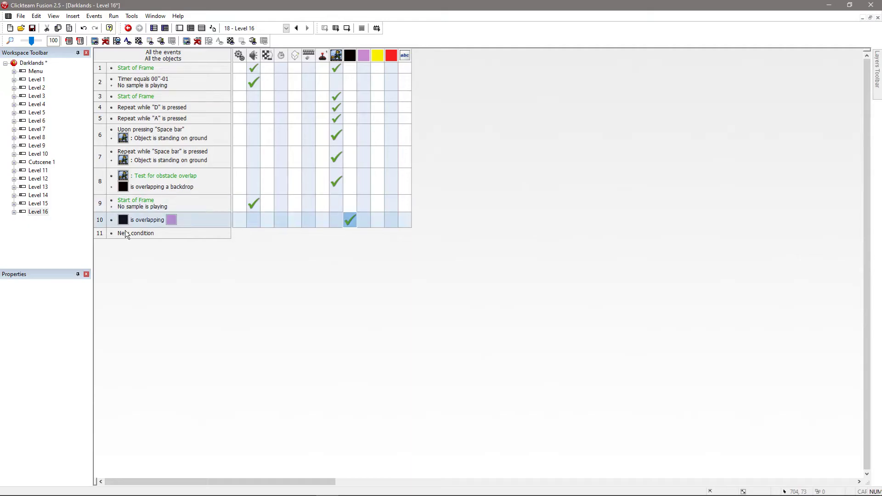
# Delete the Set Y position action and event 10, the overlap condition between the black Active object and the purple upconv object
pyautogui.moveTo(352, 221)
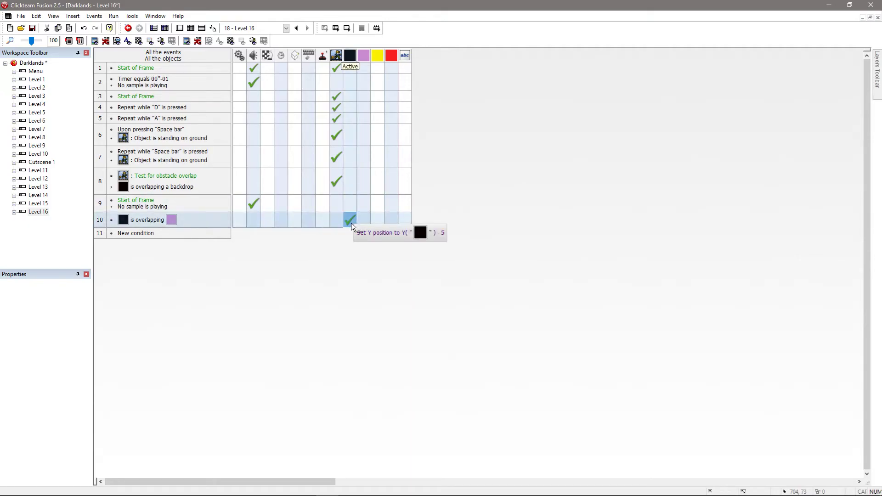
pyautogui.rightClick(351, 222)
pyautogui.click(372, 398)
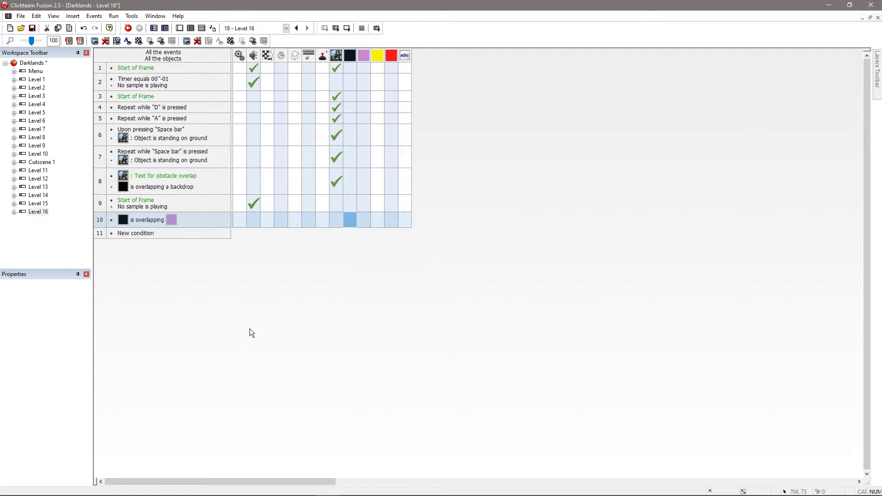
pyautogui.click(100, 220)
pyautogui.press('Delete')
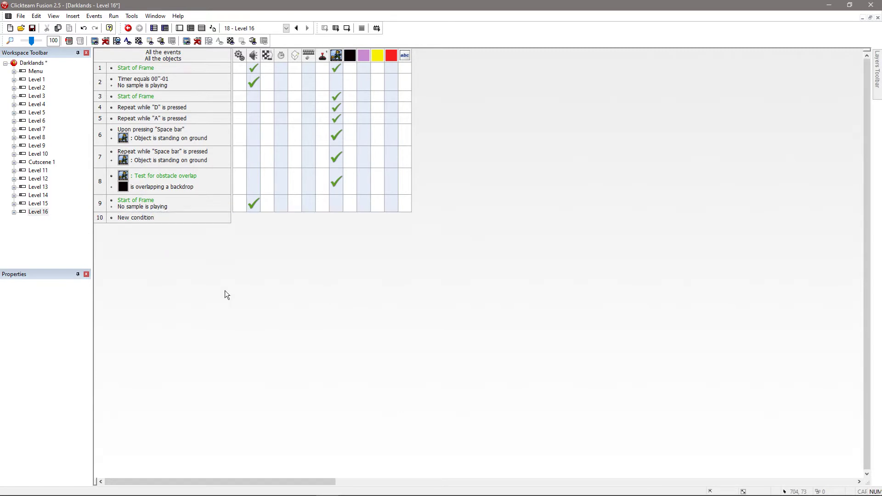
# Show the storyboard of all frames and save the Darklands project
pyautogui.click(154, 28)
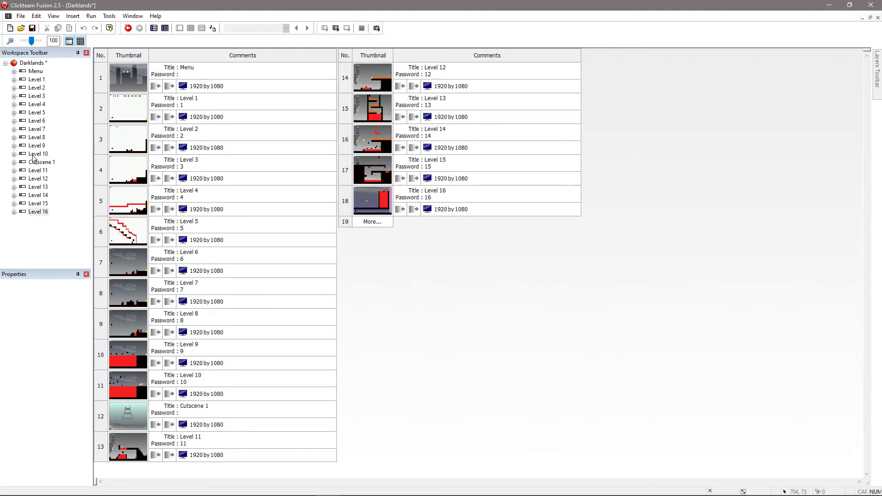
pyautogui.click(32, 28)
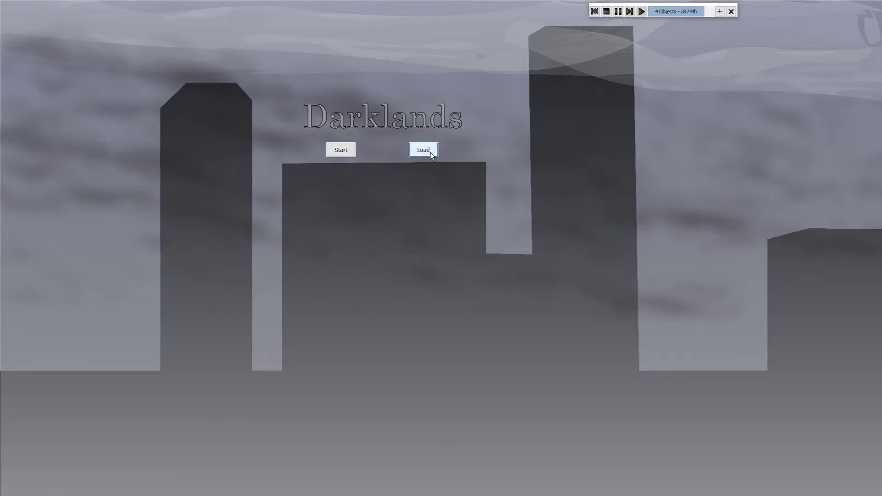
# Load Level 5 from the running Darklands game's menu by entering its level password
pyautogui.click(430, 153)
pyautogui.write('5')
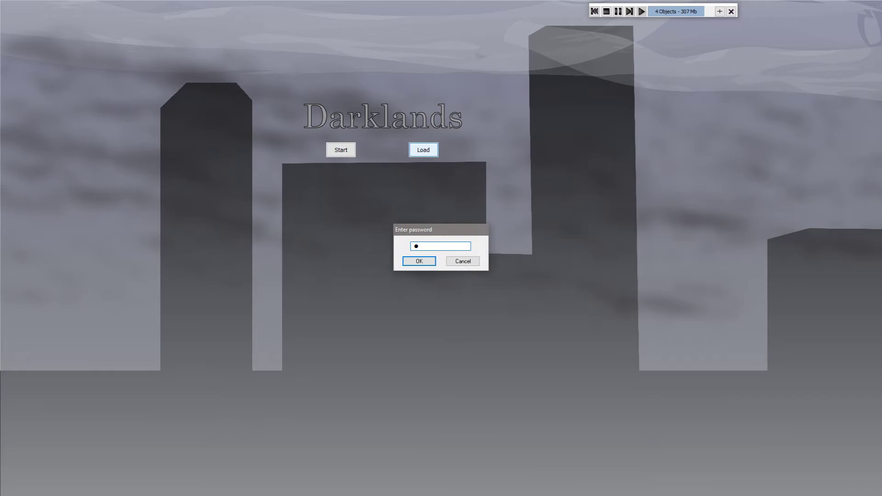
pyautogui.press('Return')
# Play through Level 5, jumping the black player over the blocks and up the stepped platforms to the yellow goal
pyautogui.press('Right')
pyautogui.press('Up')
pyautogui.press('Up')
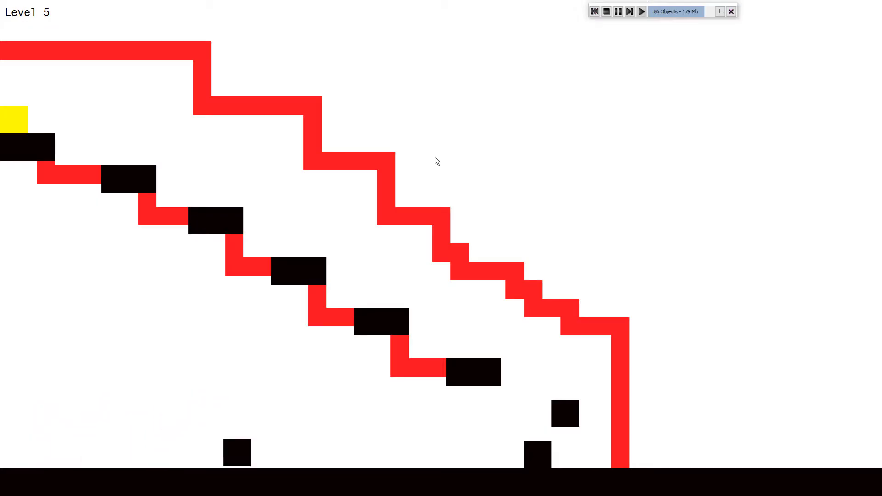
pyautogui.press('Up')
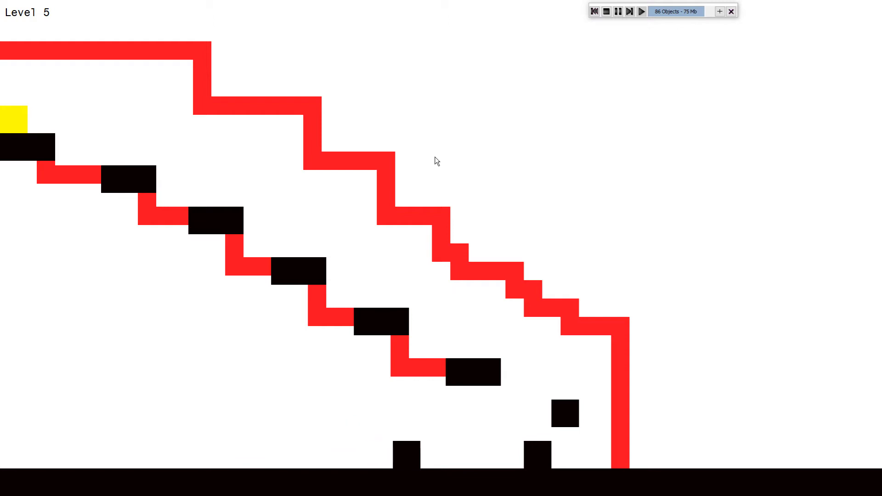
pyautogui.press('Up')
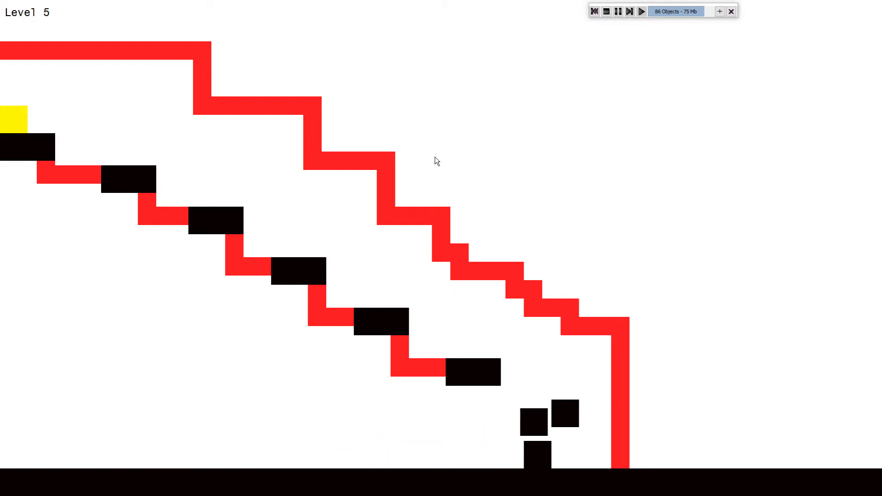
pyautogui.press('Up')
pyautogui.press('Left')
pyautogui.press('Up')
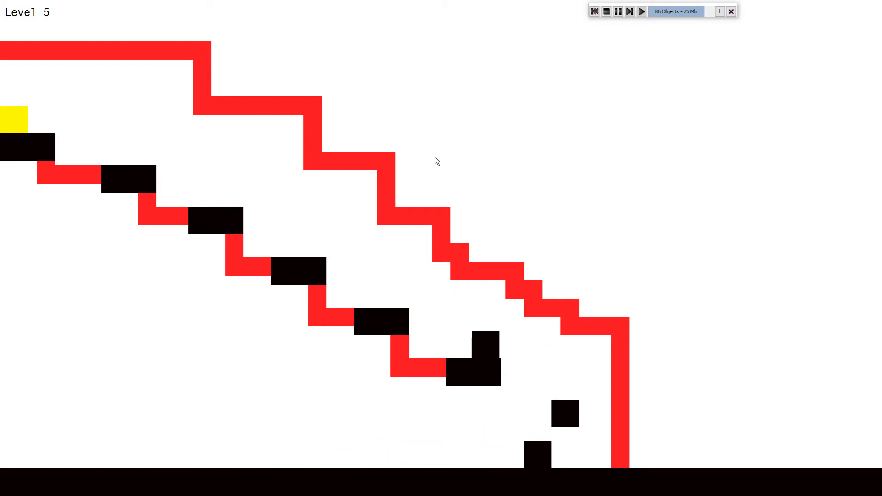
pyautogui.press('Up')
pyautogui.press('Left')
pyautogui.press('Up')
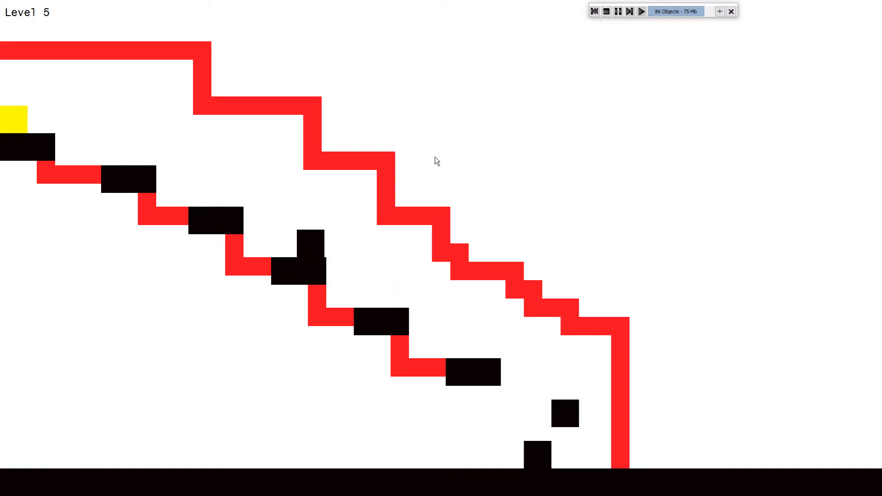
pyautogui.press('Up')
pyautogui.press('Up')
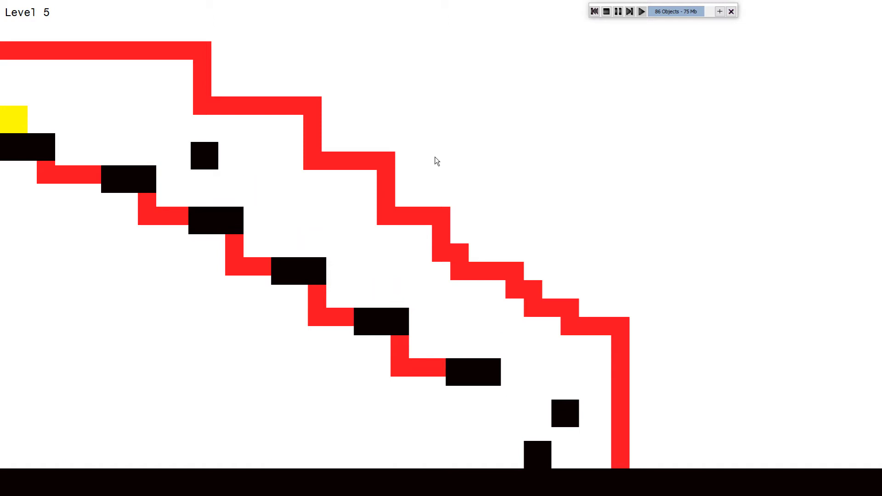
pyautogui.press('Left')
pyautogui.press('Up')
pyautogui.press('Left')
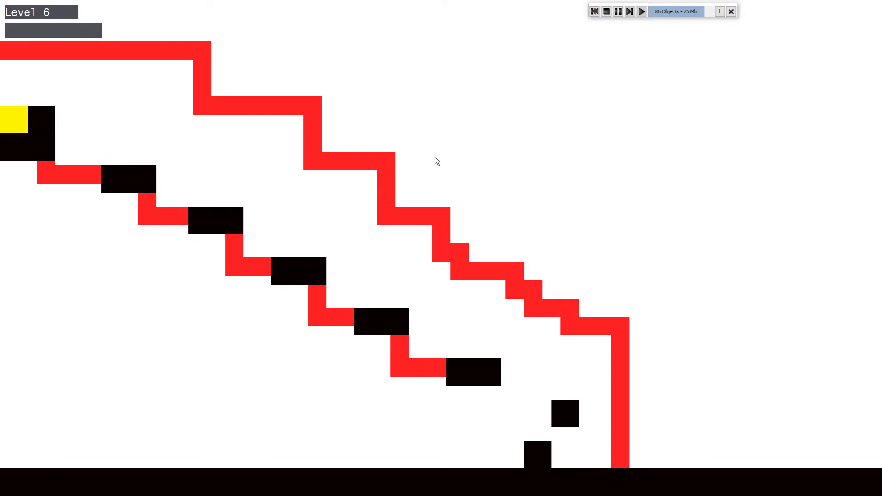
# Play Level 6, jumping the black player over the block with red slopes and the red pit toward the yellow goal
pyautogui.press('Right')
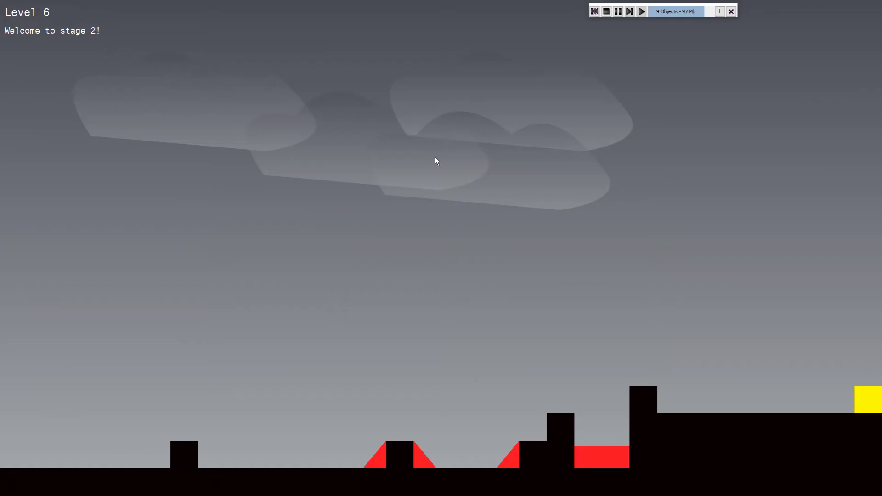
pyautogui.press('Right')
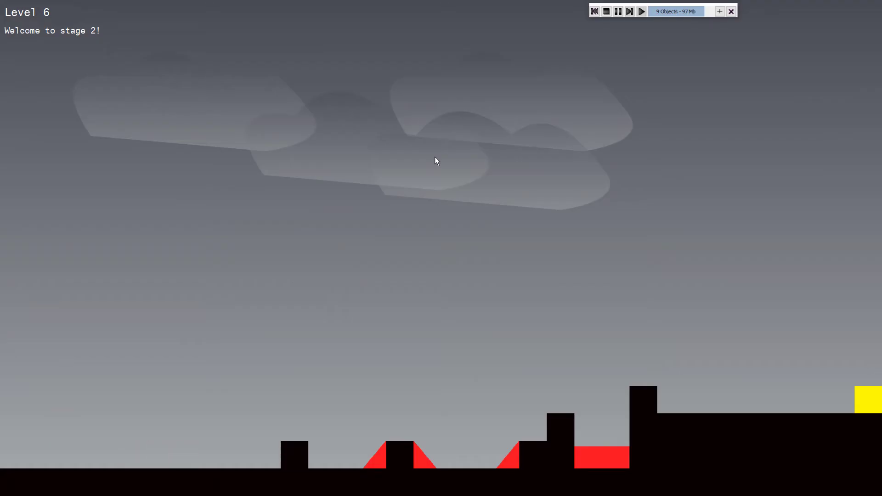
pyautogui.press('Right')
pyautogui.press('Up')
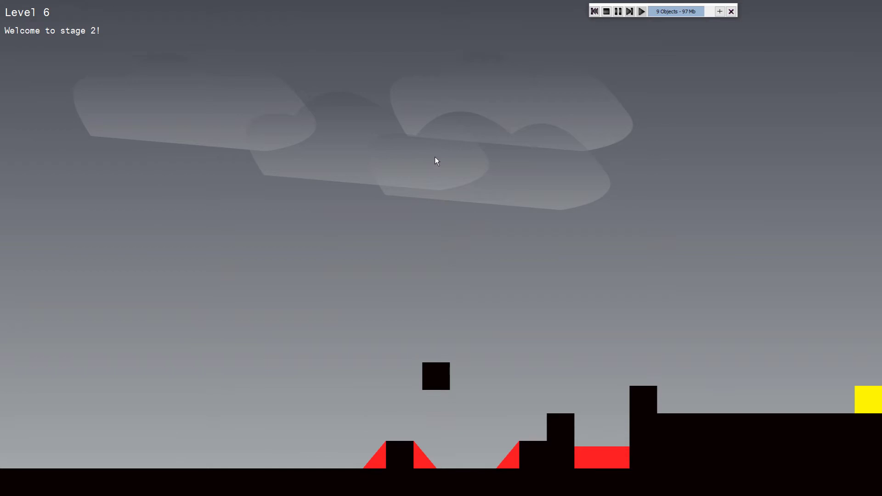
pyautogui.press('Right')
pyautogui.press('Up')
pyautogui.press('Right')
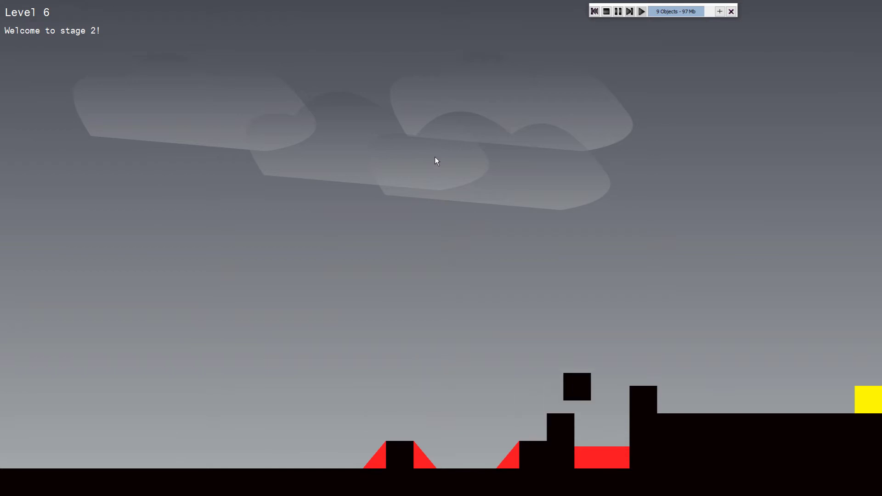
pyautogui.press('Right')
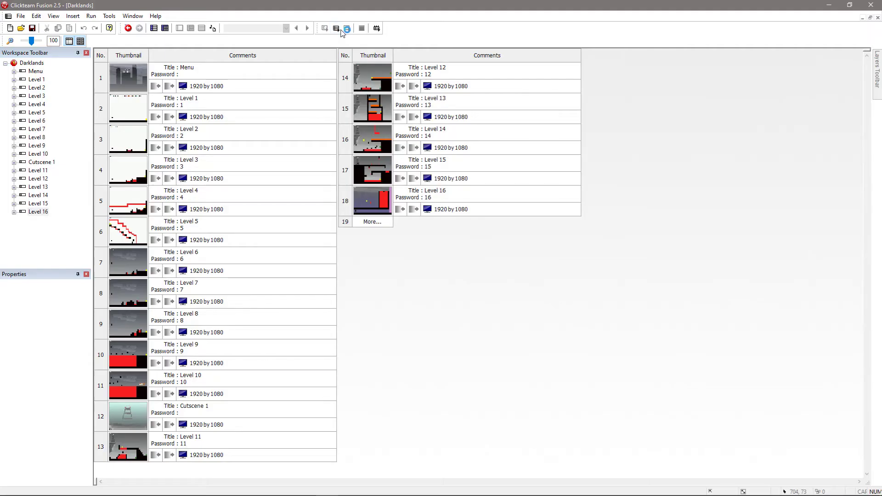
# Run the whole Darklands application and load Level 10 from its menu by entering the level password
pyautogui.click(342, 30)
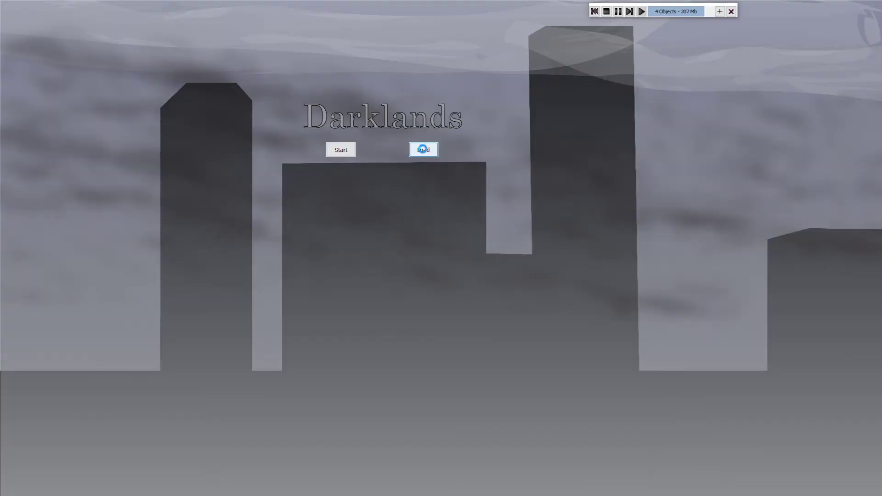
pyautogui.click(422, 149)
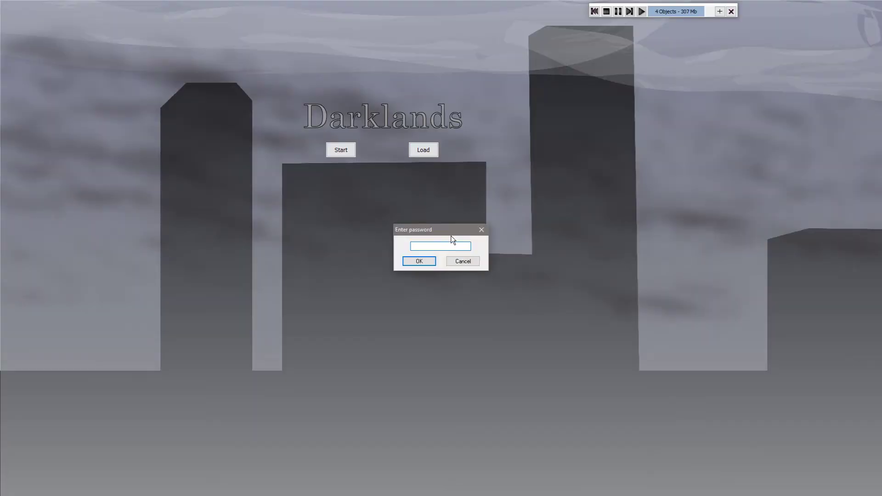
pyautogui.write('•••')
pyautogui.press('Return')
# Play through Level 10, jumping across the floating black blocks above the red area and past the "This way!" sign
pyautogui.press('Right')
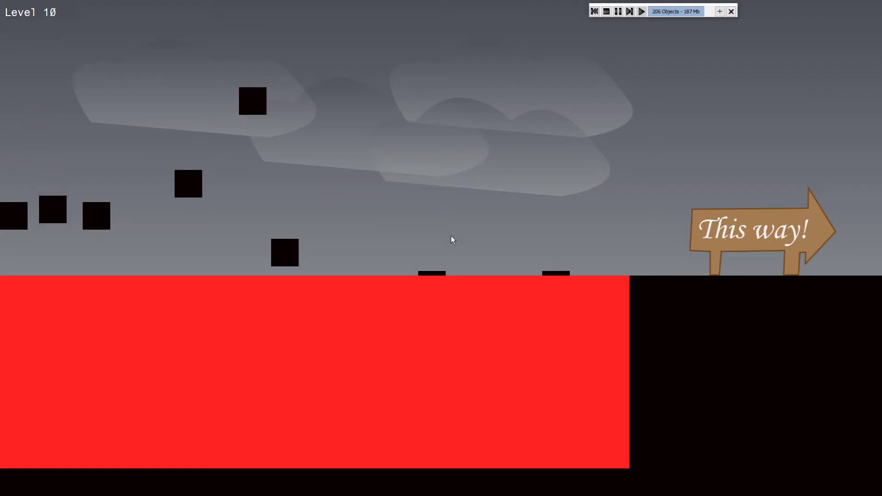
pyautogui.press('Left')
pyautogui.press('Left')
pyautogui.press('Up')
pyautogui.press('Right')
pyautogui.press('Right')
pyautogui.press('Up')
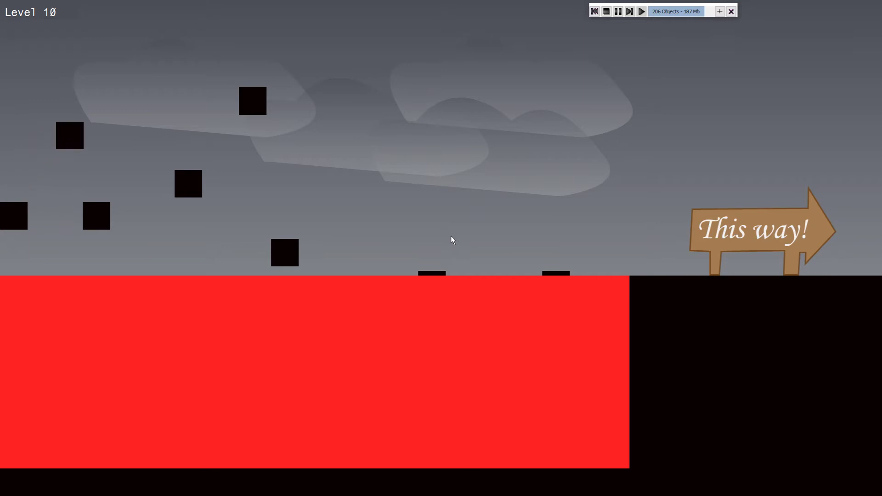
pyautogui.press('Up')
pyautogui.press('Up')
pyautogui.press('Right')
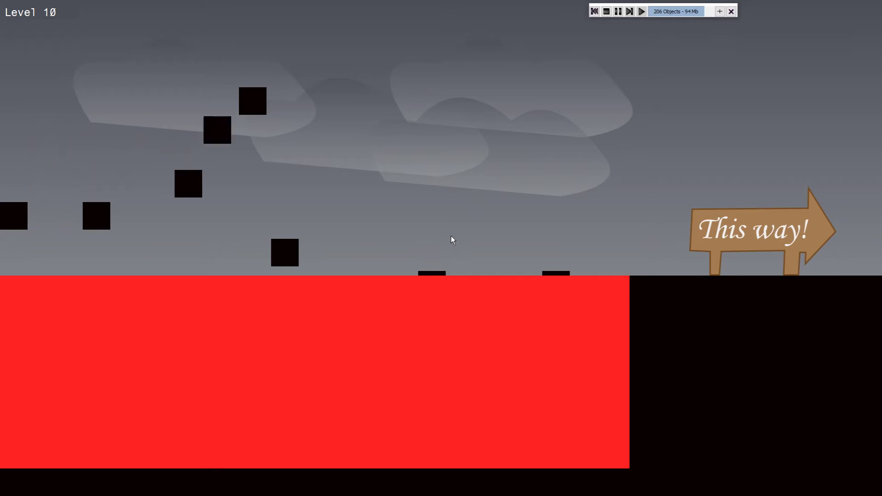
pyautogui.press('Right')
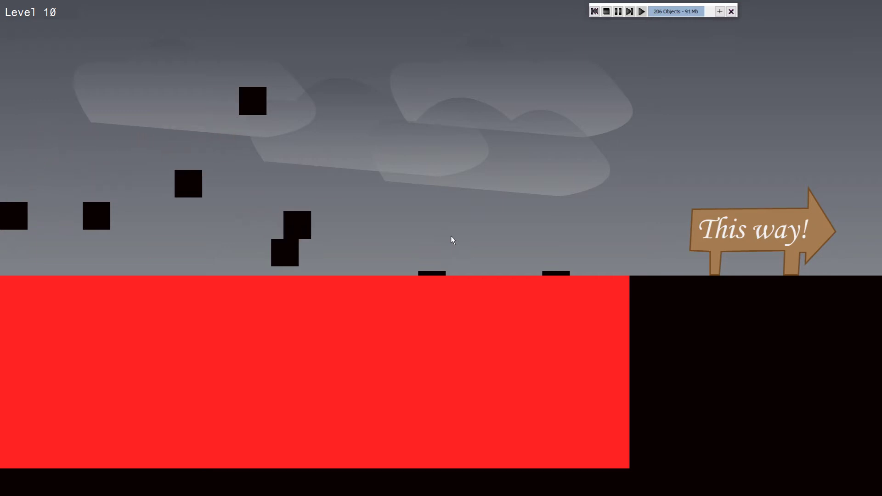
pyautogui.press('Up')
pyautogui.press('Right')
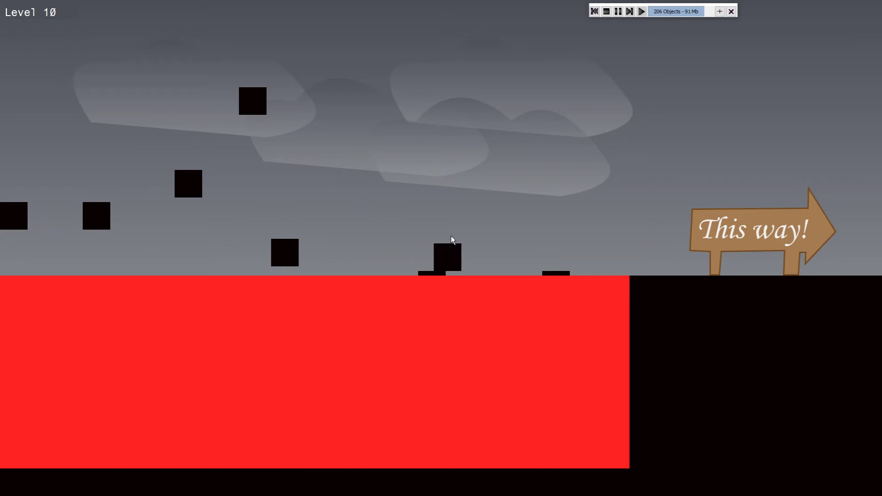
pyautogui.press('Up')
pyautogui.press('Right')
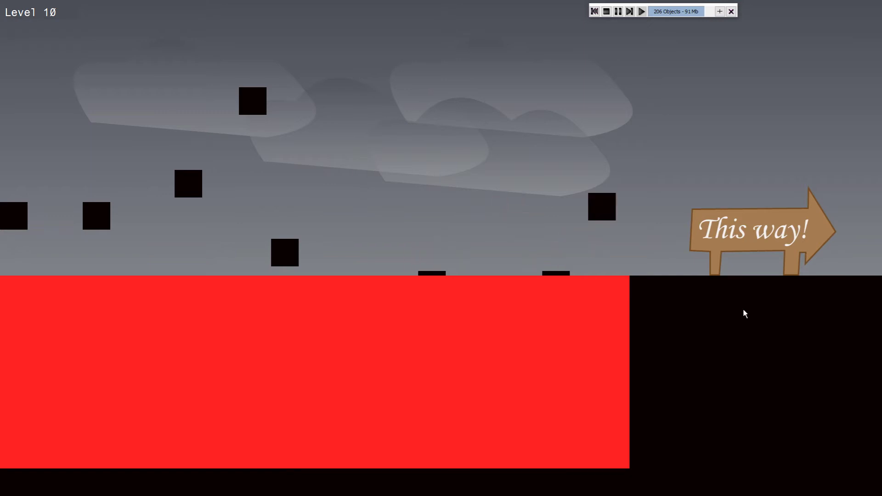
pyautogui.press('Right')
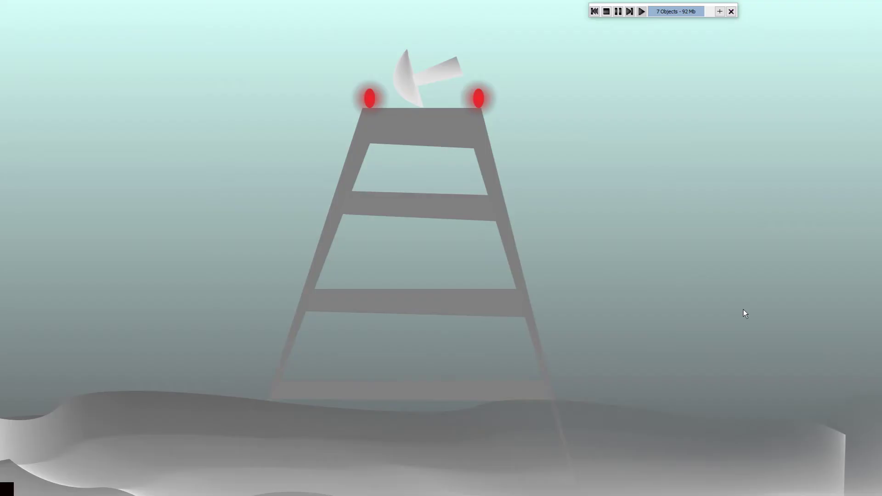
# Move the black player through the radio tower cutscene and on into Level 11
pyautogui.press('Right')
pyautogui.press('Right')
pyautogui.press('Right')
pyautogui.press('Right')
pyautogui.press('Right')
pyautogui.press('Right')
pyautogui.press('Left')
pyautogui.press('Right')
pyautogui.press('Right')
pyautogui.press('Right')
pyautogui.press('Left')
pyautogui.press('Left')
pyautogui.press('Right')
pyautogui.press('Up')
pyautogui.press('Right')
pyautogui.press('Right')
pyautogui.press('Right')
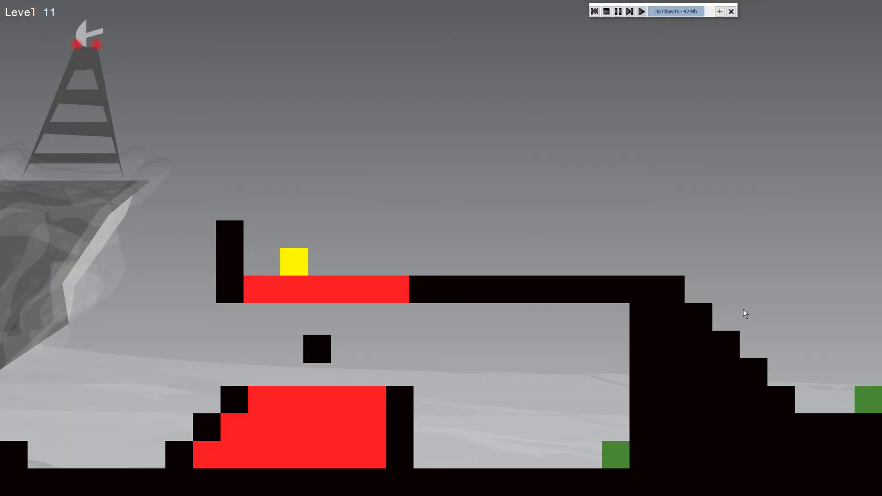
# Cross the red pit in Level 11 via the stepped and floating blocks and enter the lower green block
pyautogui.press('Right')
pyautogui.press('Up')
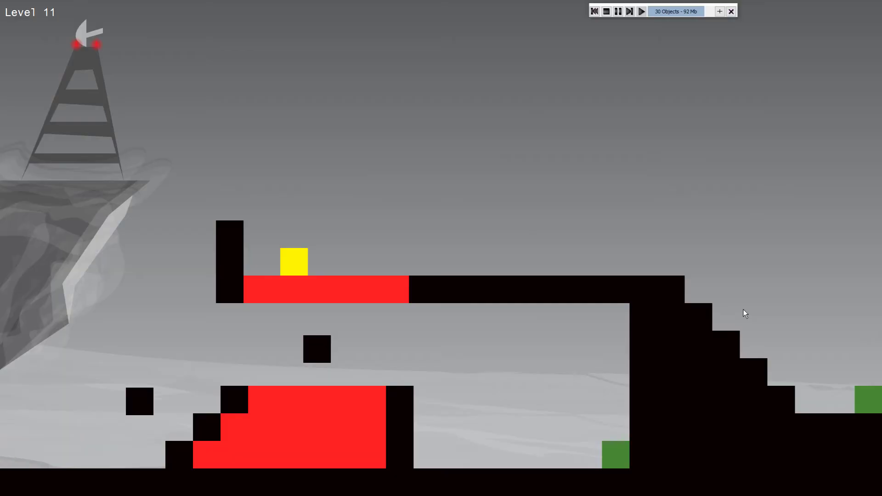
pyautogui.press('Right')
pyautogui.press('Up')
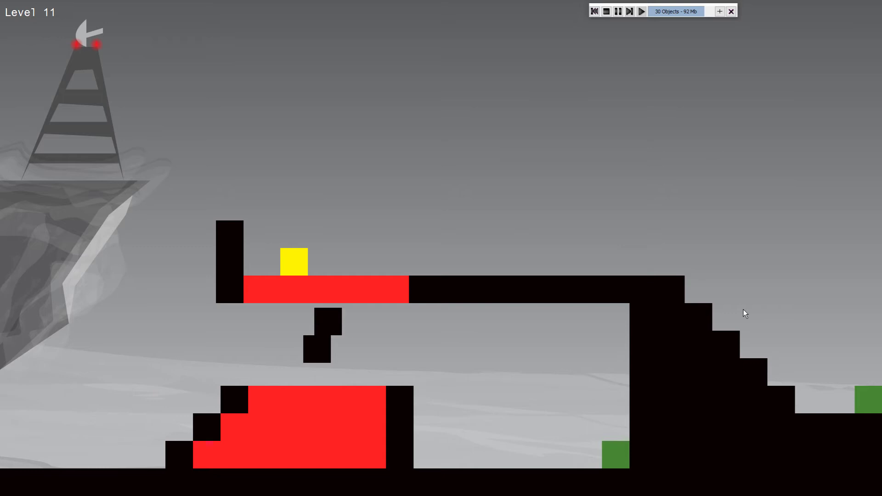
pyautogui.press('Right')
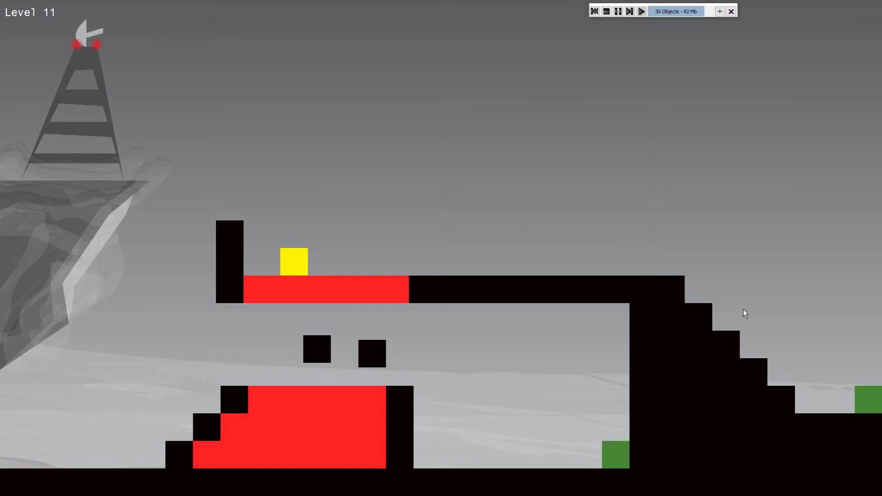
pyautogui.press('Right')
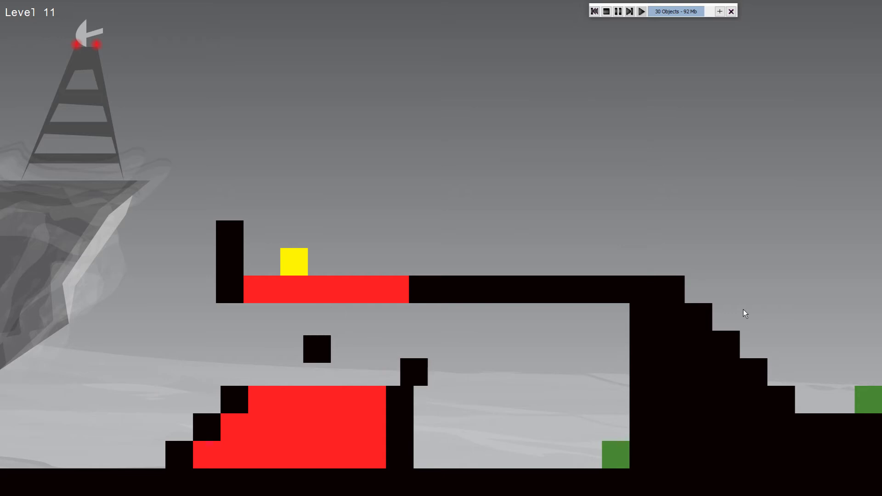
pyautogui.press('Right')
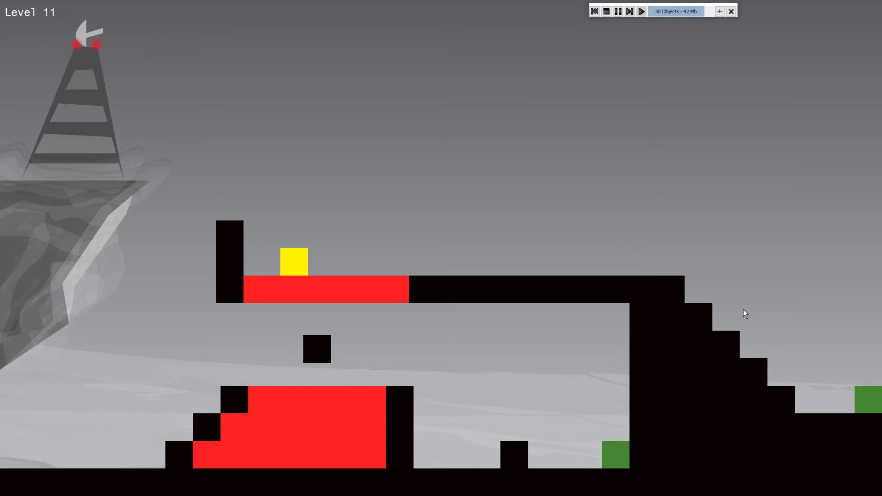
pyautogui.press('Up')
pyautogui.press('Right')
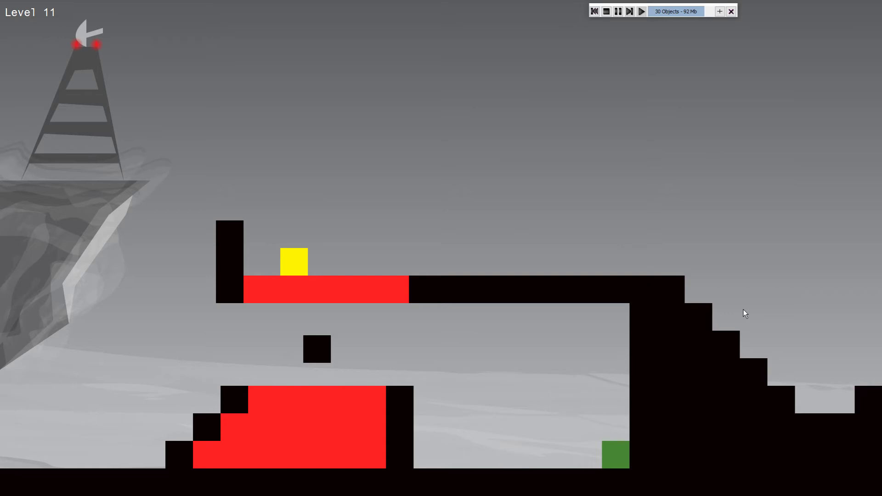
# Climb the stairs in Level 11, jump over the upper red strip toward the yellow goal, and close the running game
pyautogui.press('Left')
pyautogui.press('Up')
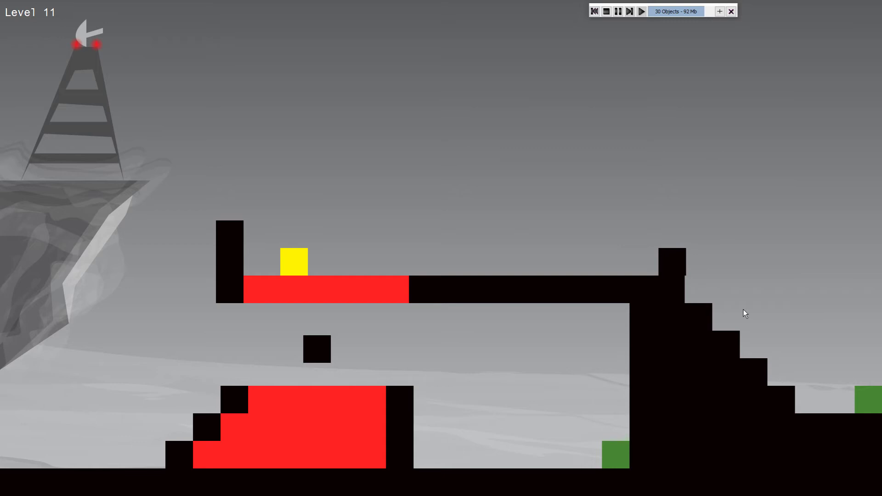
pyautogui.press('Left')
pyautogui.press('Up')
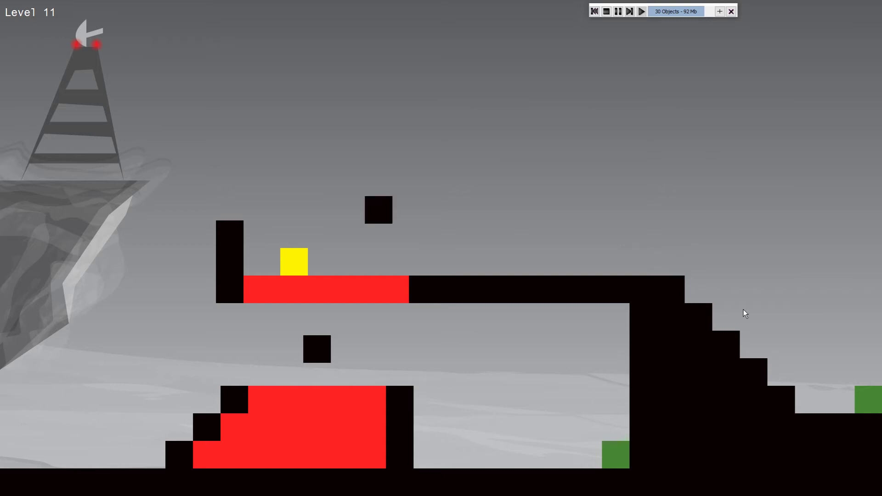
pyautogui.press('r')
pyautogui.hotkey('alt', 'F4')
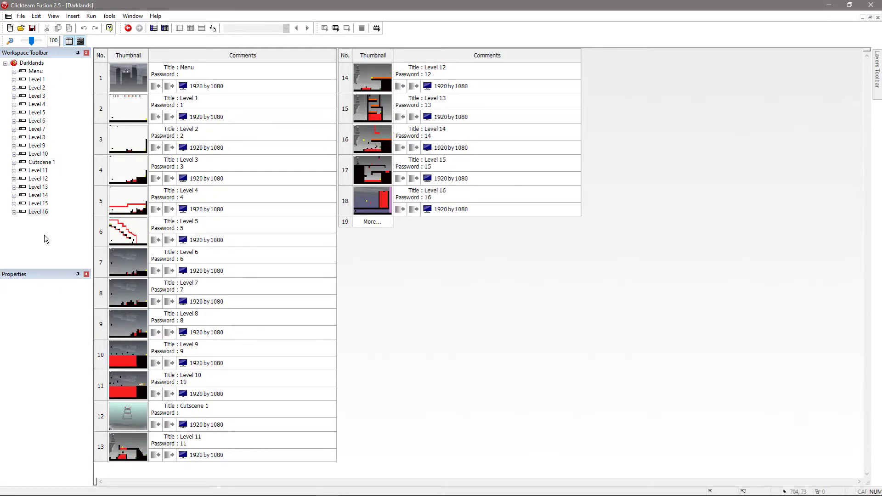
# Open the Level 16 frame and examine the layout around the red pit and the purple upconv column
pyautogui.doubleClick(36, 212)
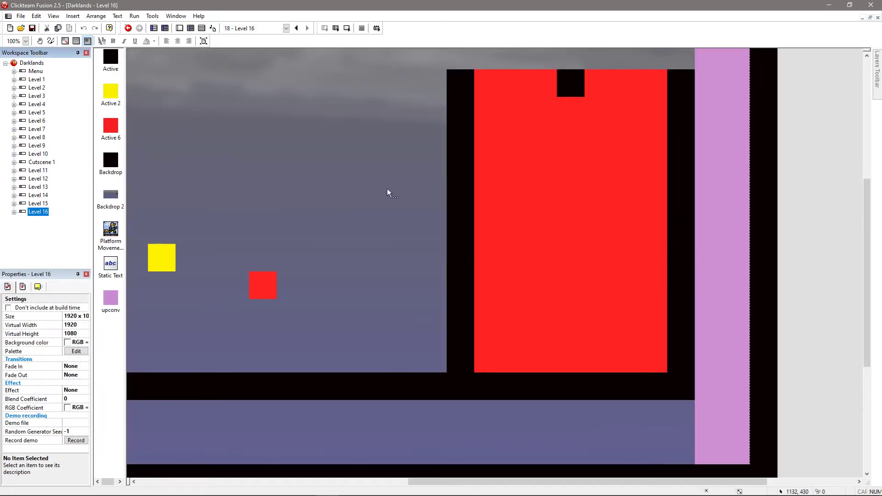
pyautogui.moveTo(217, 117); pyautogui.dragTo(194, 161, button='middle')
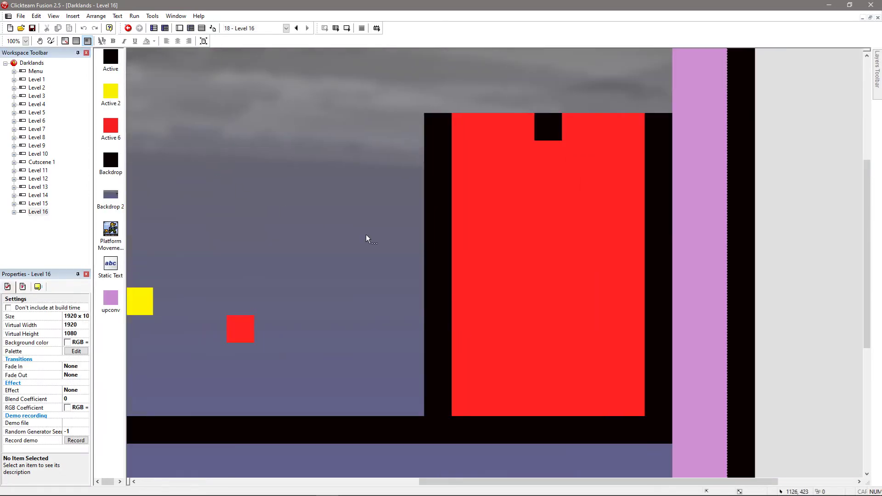
pyautogui.moveTo(365, 234); pyautogui.dragTo(449, 214, button='middle')
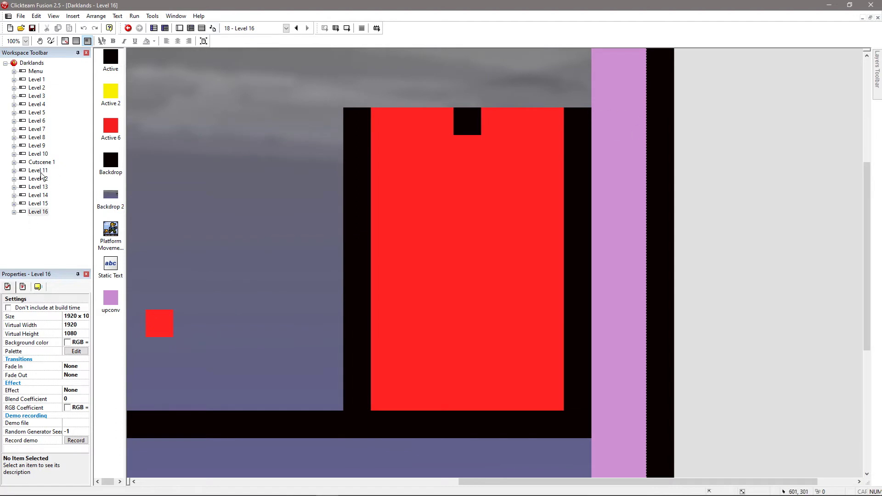
# Open the Level 13 frame and move its Backdrop 2 background up to position 0, -50
pyautogui.doubleClick(41, 186)
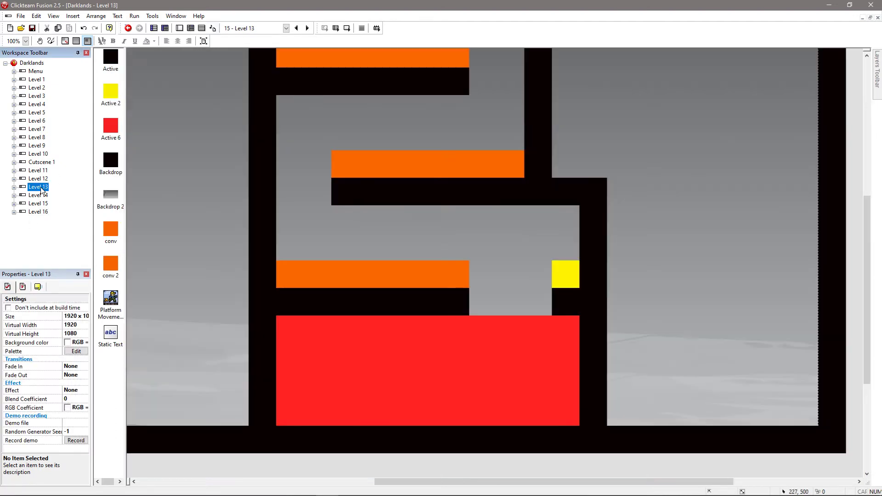
pyautogui.moveTo(385, 97); pyautogui.dragTo(384, 74)
pyautogui.moveTo(392, 195); pyautogui.dragTo(393, 165, button='middle')
# Run the Level 13 frame and test the black player's movement on the orange conveyors
pyautogui.click(348, 29)
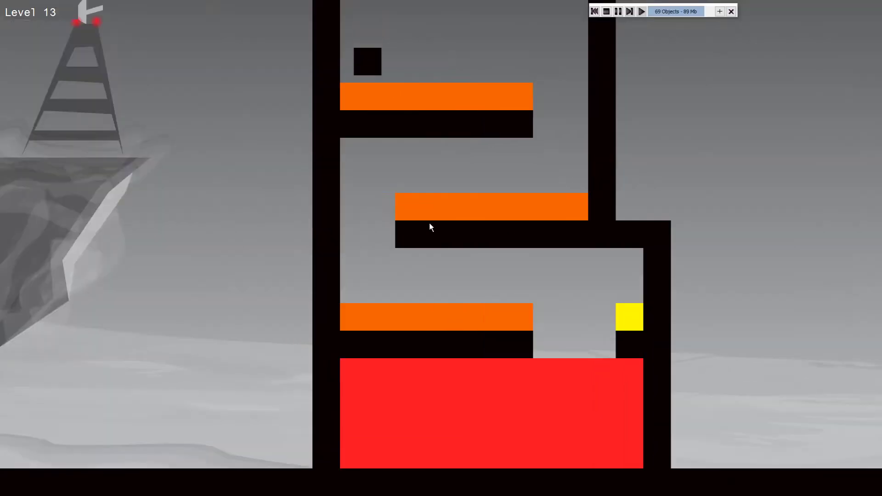
pyautogui.press('Right')
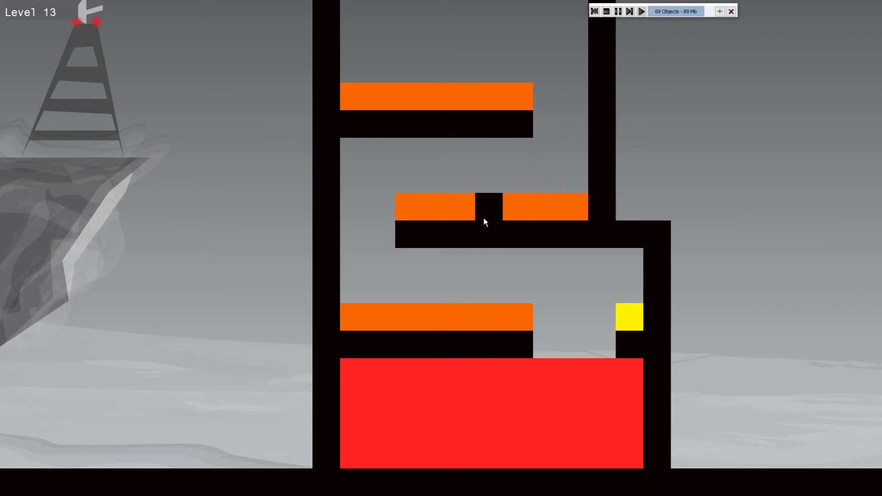
pyautogui.press('Left')
pyautogui.press('Right')
pyautogui.press('Up')
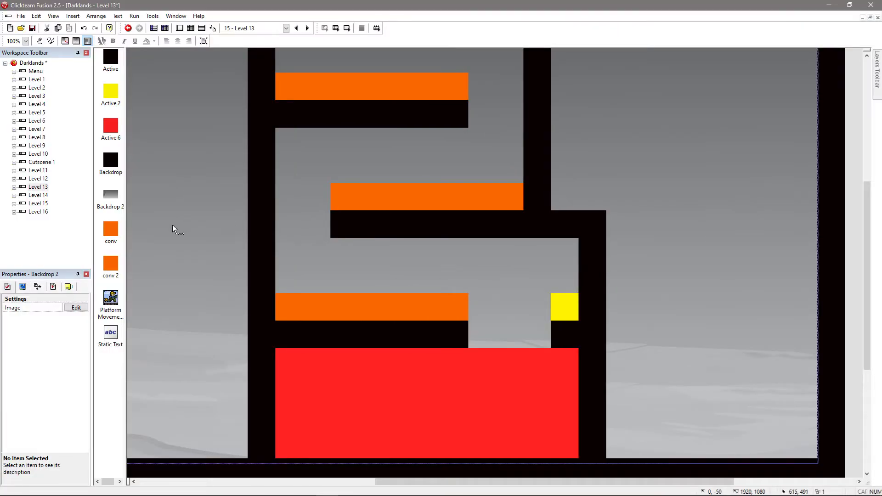
# Examine Level 13's events 9 and 10, where the black Active object overlaps the orange conveyor objects
pyautogui.click(191, 28)
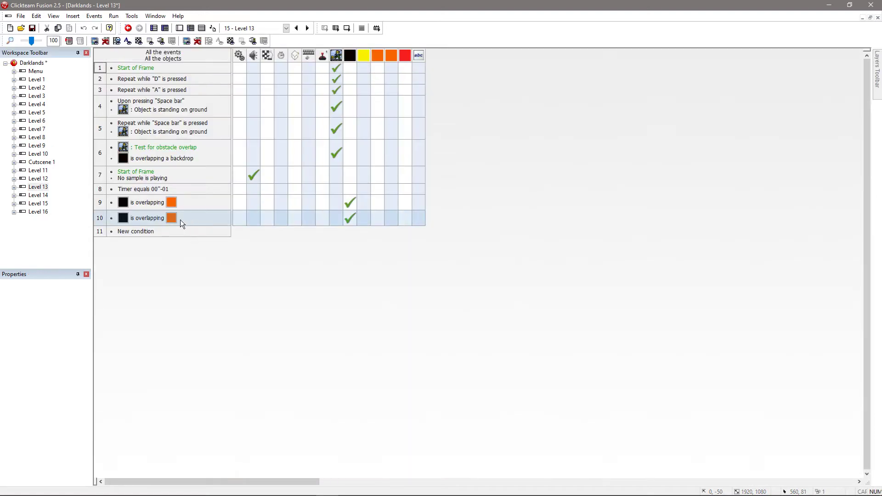
pyautogui.click(100, 203)
pyautogui.click(123, 268)
# Paste Level 13's conveyor overlap event into Level 16's events and change its tested object from orange to the purple upconv
pyautogui.doubleClick(39, 211)
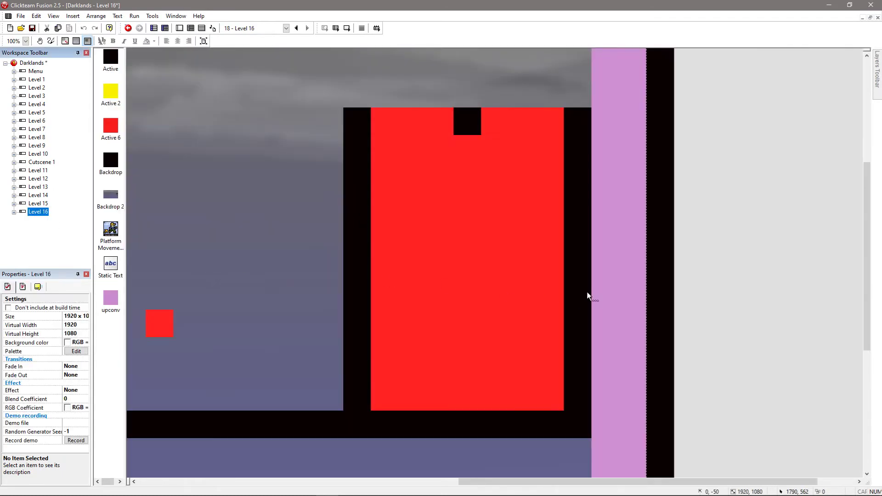
pyautogui.click(191, 28)
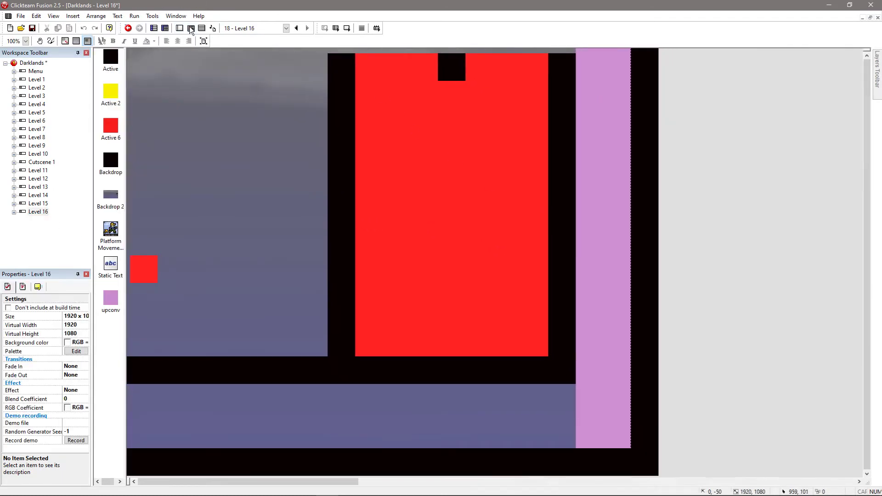
pyautogui.doubleClick(119, 218)
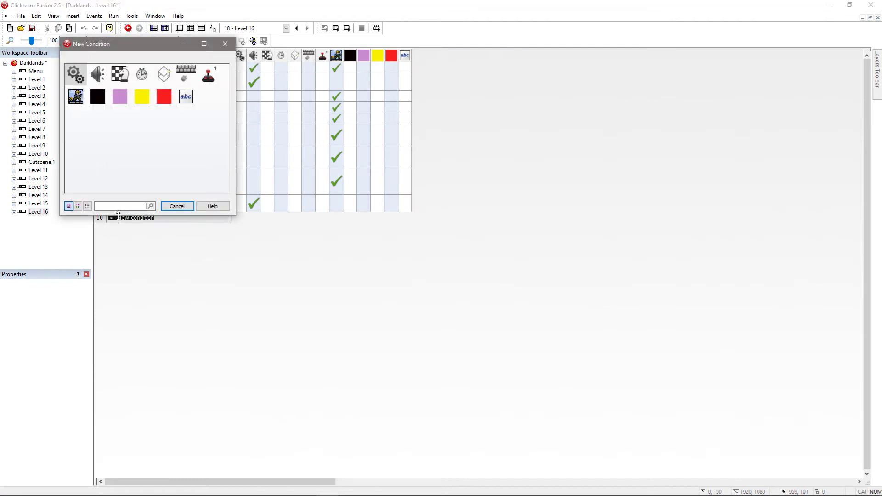
pyautogui.click(192, 206)
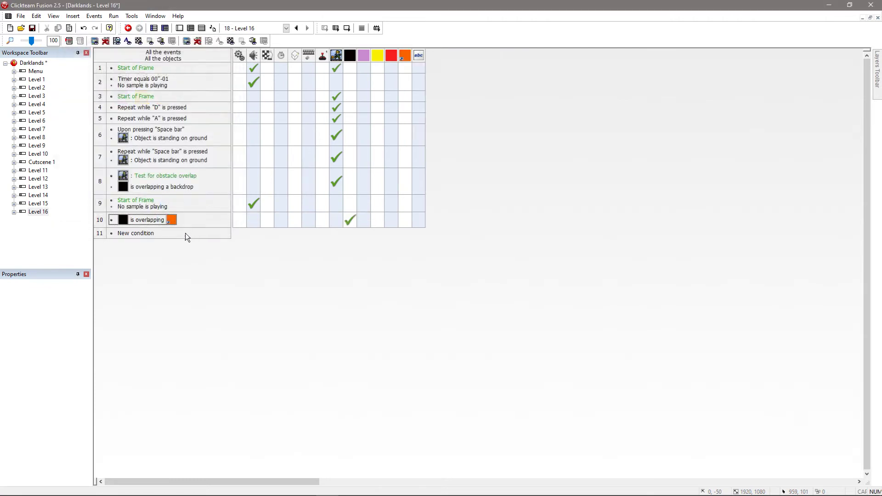
pyautogui.doubleClick(171, 221)
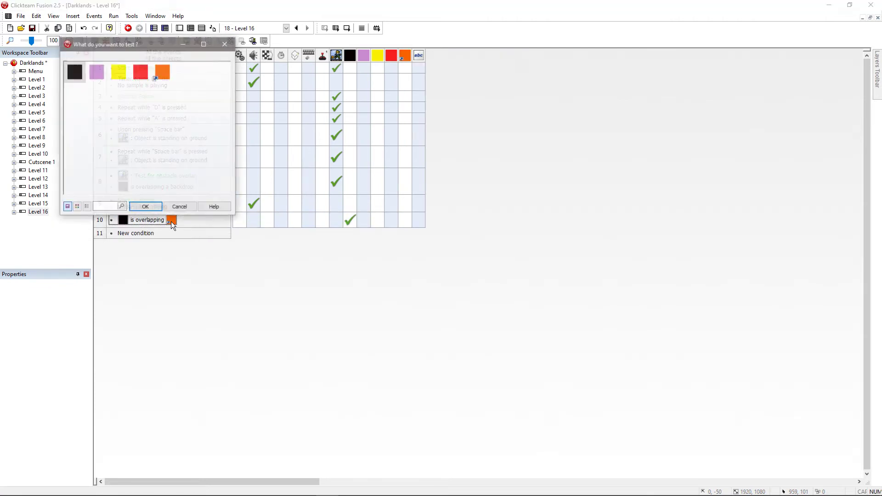
pyautogui.doubleClick(94, 69)
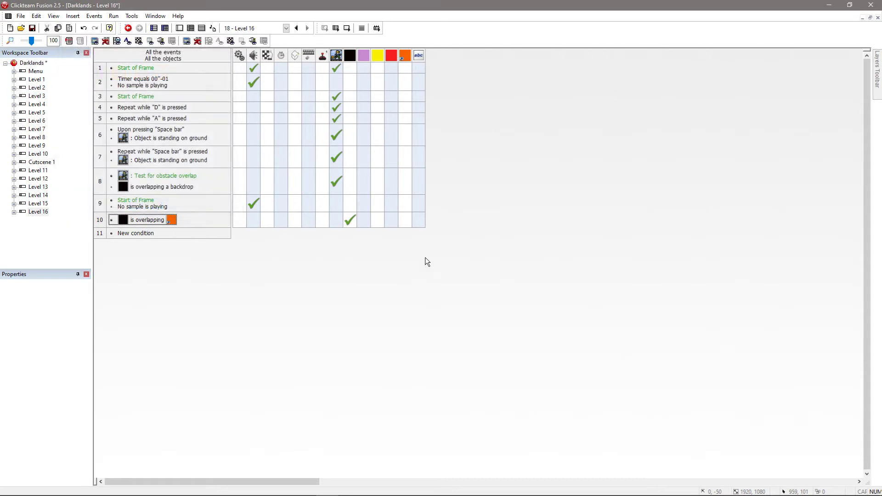
pyautogui.rightClick(354, 221)
pyautogui.click(382, 385)
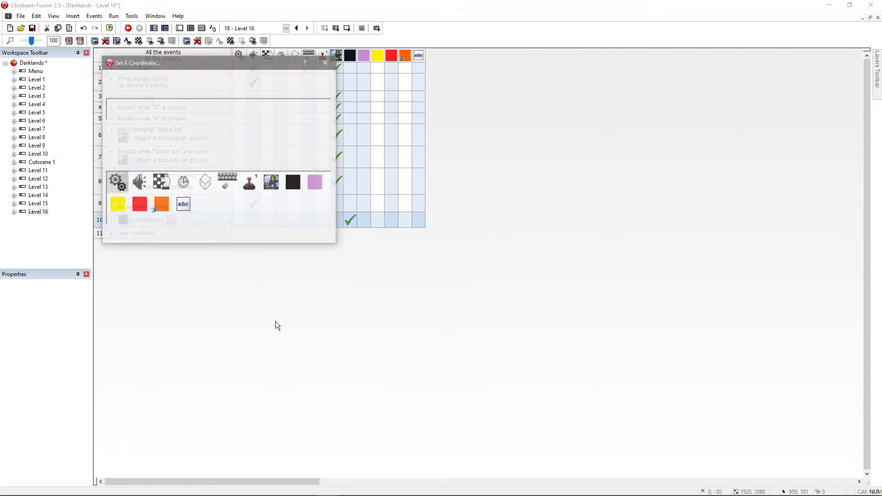
pyautogui.click(132, 106)
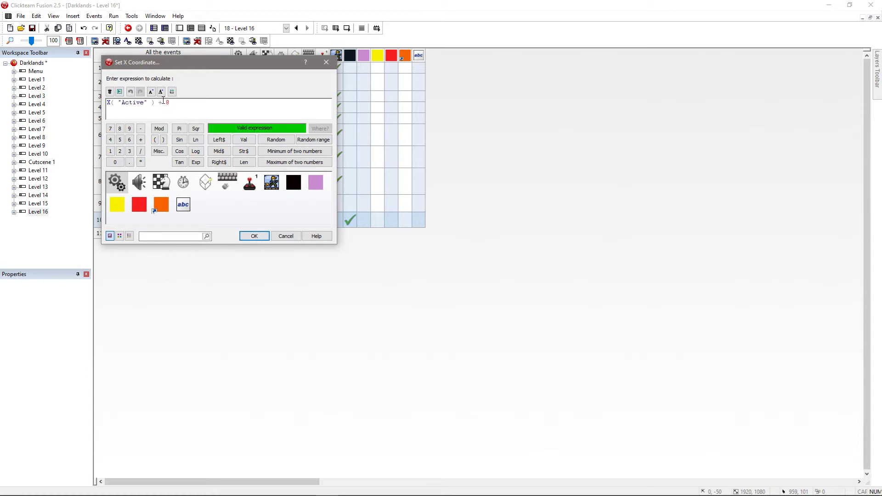
pyautogui.click(252, 236)
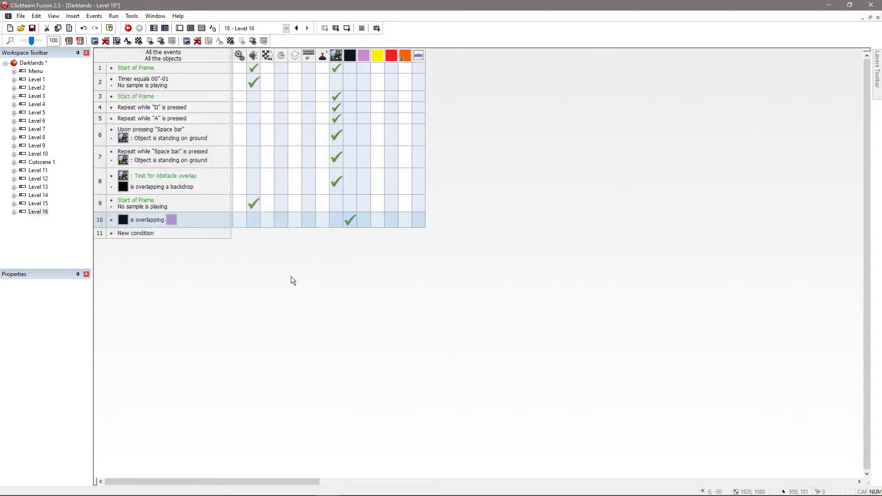
# Replace event 10's X-position action on the black Active object with a Y-position action set to Y("Active") - 5
pyautogui.rightClick(352, 221)
pyautogui.click(376, 395)
pyautogui.click(349, 219)
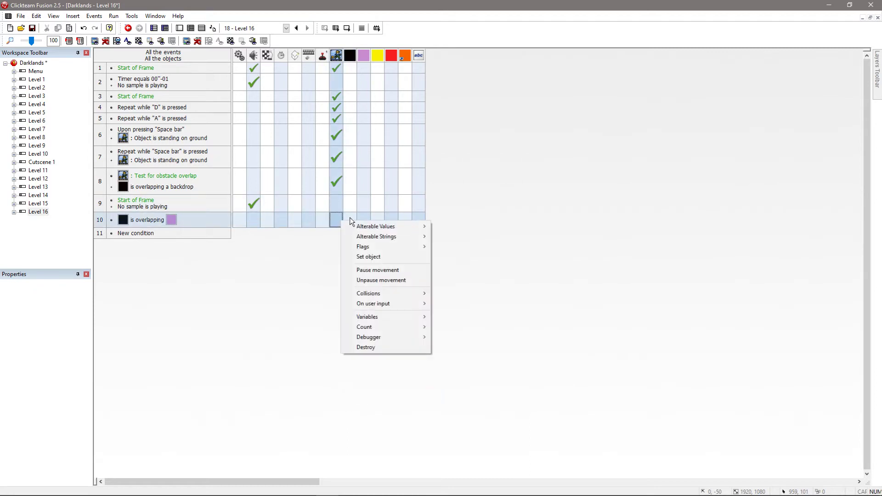
pyautogui.moveTo(395, 232)
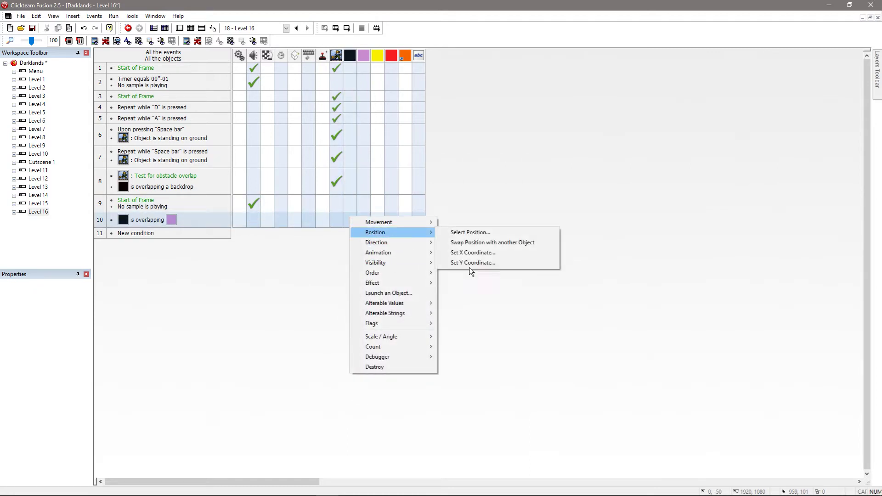
pyautogui.click(496, 265)
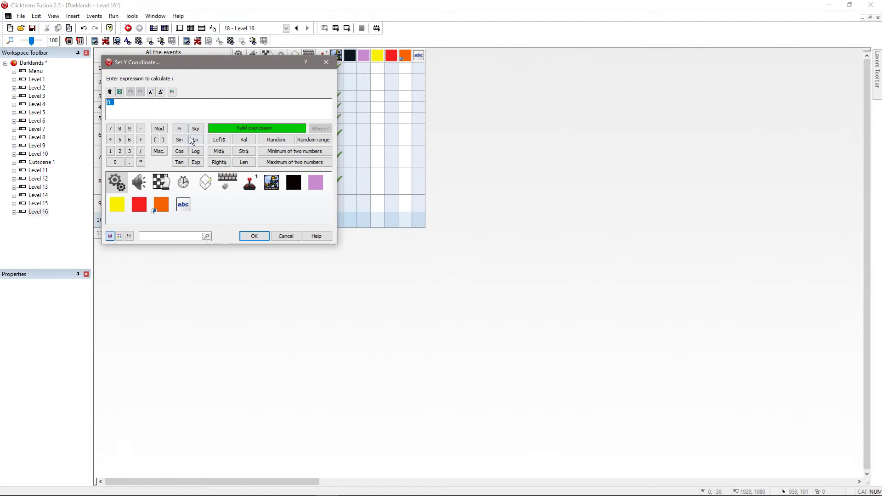
pyautogui.write('Y("Active')
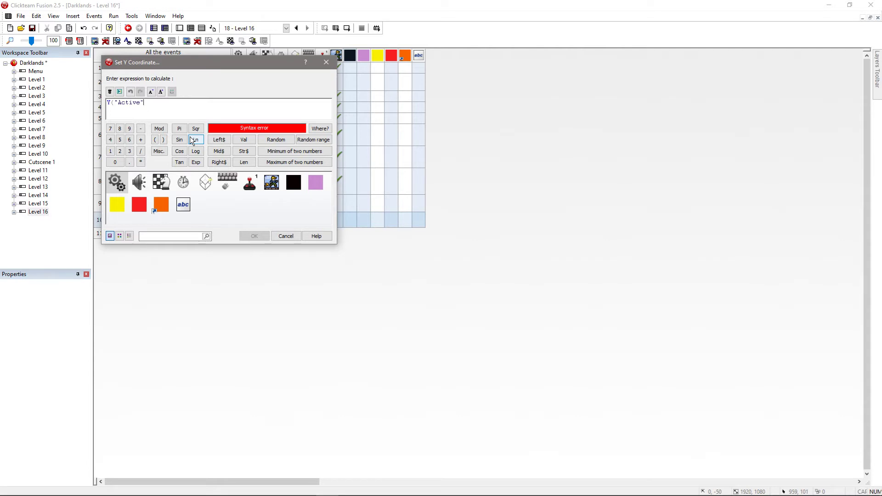
pyautogui.write('"0')
pyautogui.press('BackSpace')
pyautogui.press('BackSpace')
pyautogui.write(') - 5')
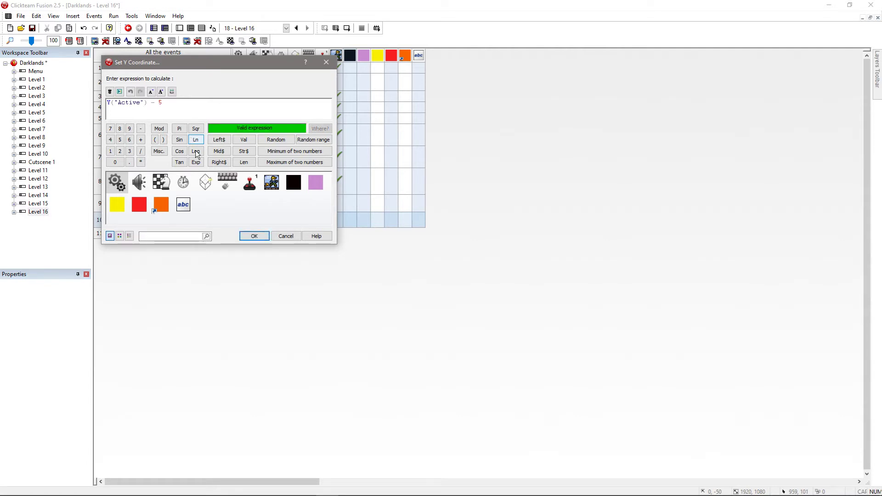
pyautogui.click(244, 236)
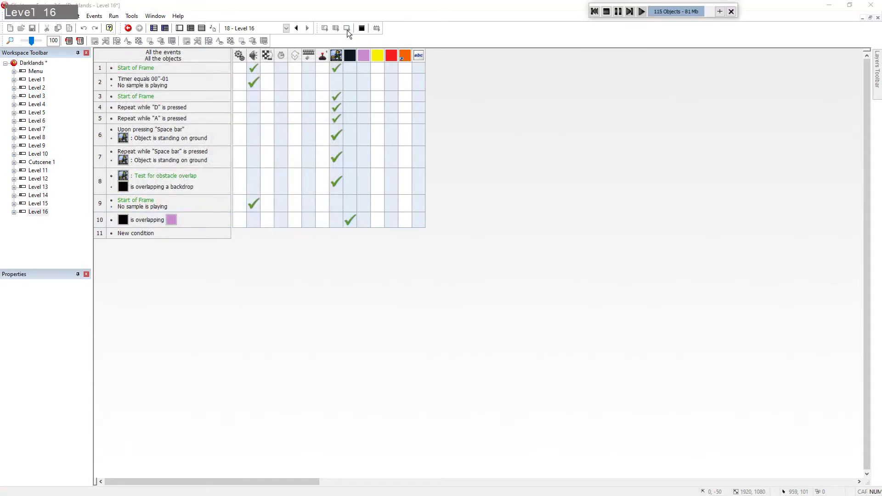
# Run the Level 16 frame and move the black player along the lower corridor to test the purple upconv column
pyautogui.press('d')
pyautogui.press('space')
pyautogui.press('space')
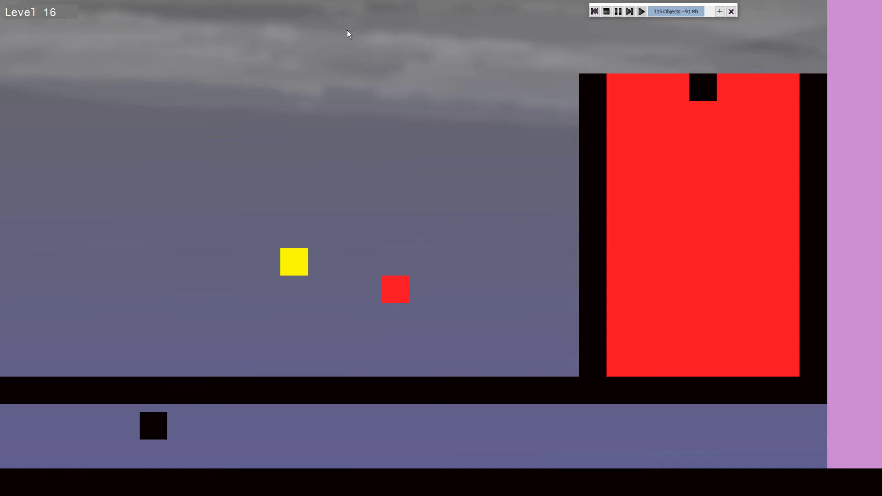
pyautogui.press('space')
pyautogui.press('space')
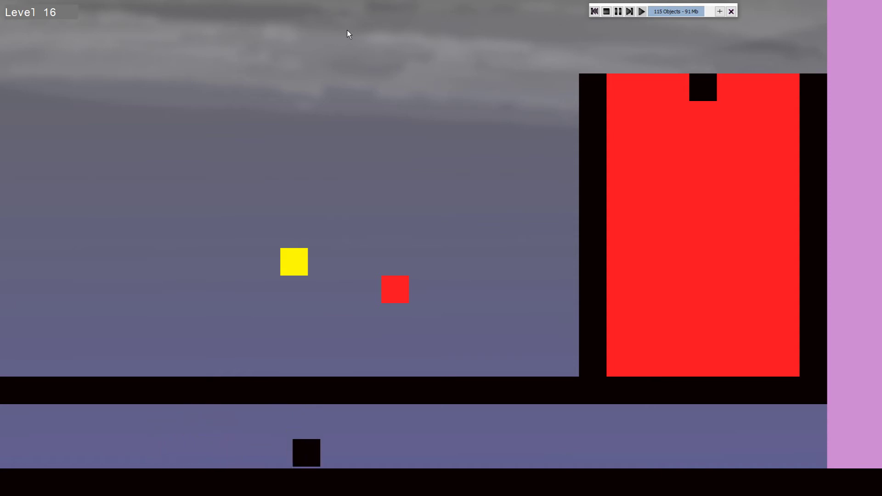
pyautogui.press('space')
pyautogui.press('space')
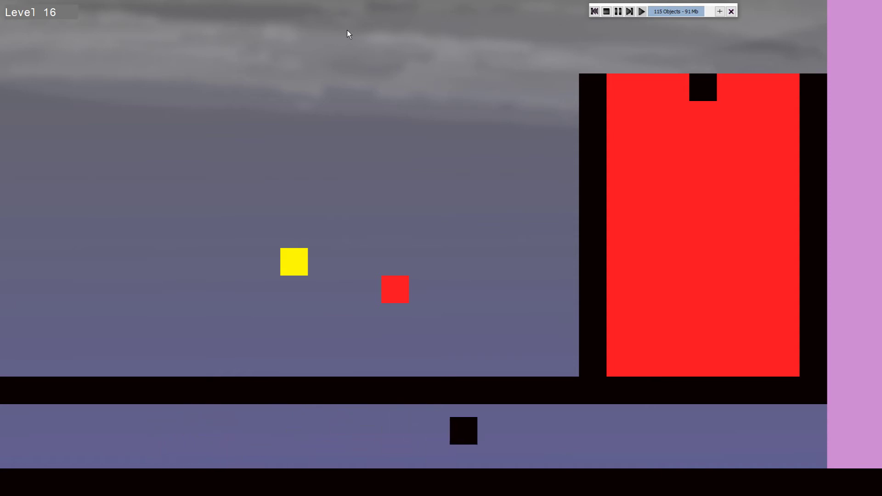
pyautogui.press('space')
pyautogui.press('space')
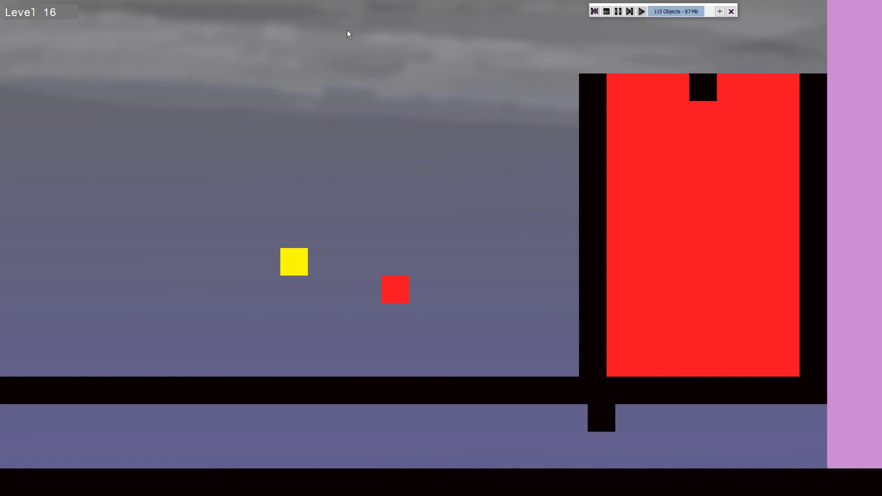
pyautogui.press('Right')
pyautogui.press('Right')
pyautogui.press('Right')
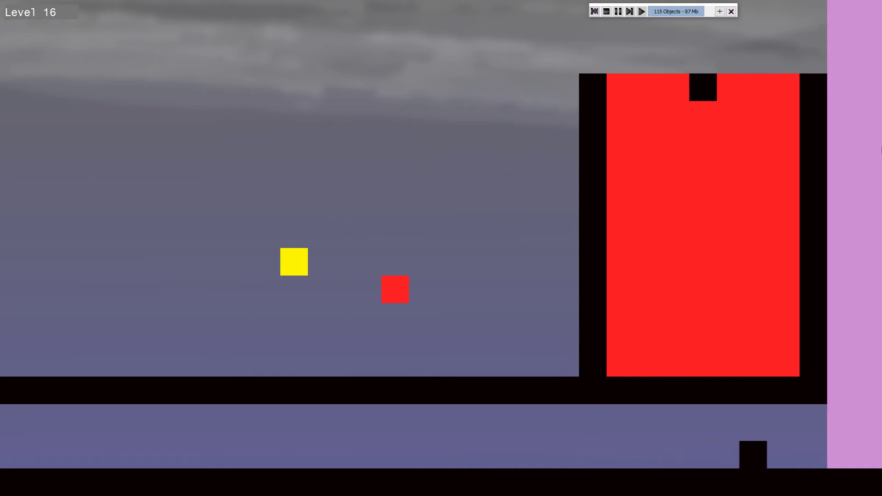
pyautogui.press('Right')
pyautogui.press('space')
pyautogui.press('Right')
pyautogui.press('Right')
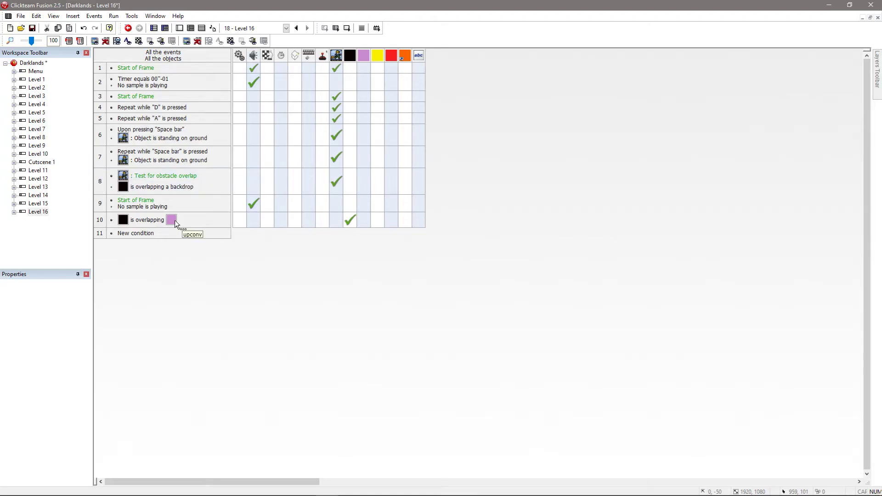
# Open Level 14's events and examine the action for the black Active object overlapping the orange conveyor
pyautogui.rightClick(351, 224)
pyautogui.click(227, 252)
pyautogui.click(37, 204)
pyautogui.doubleClick(38, 195)
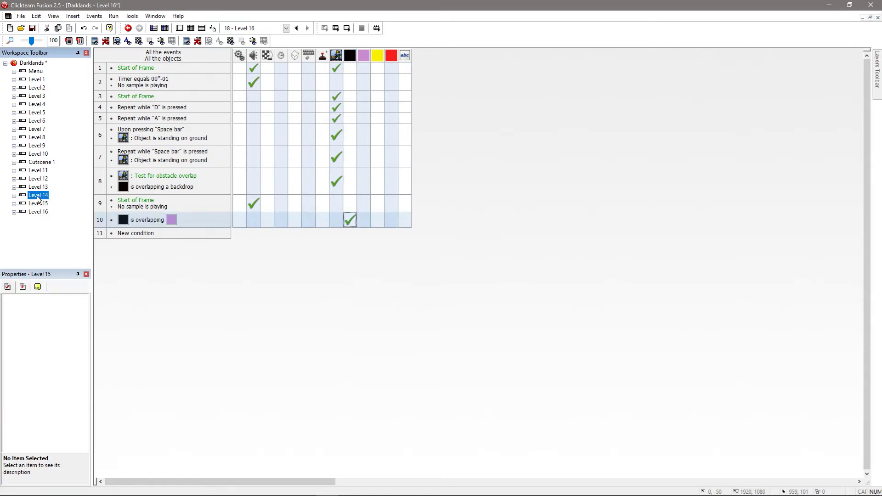
pyautogui.click(179, 28)
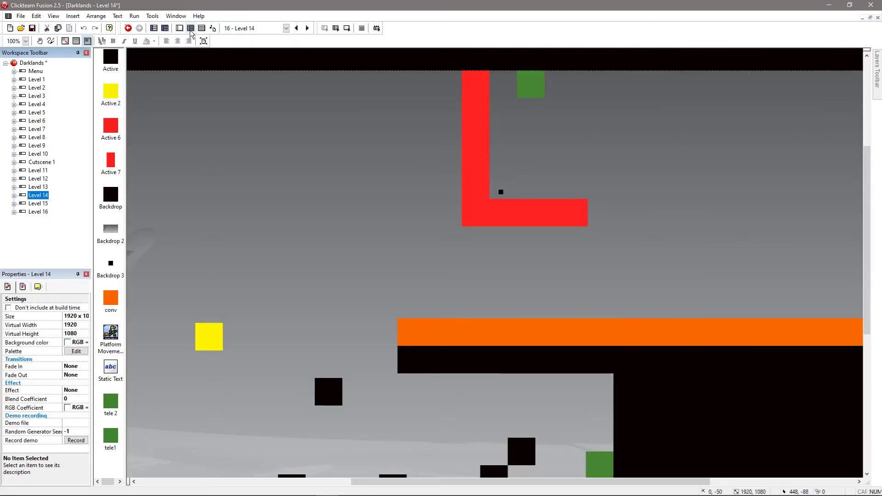
pyautogui.click(190, 28)
pyautogui.moveTo(354, 206)
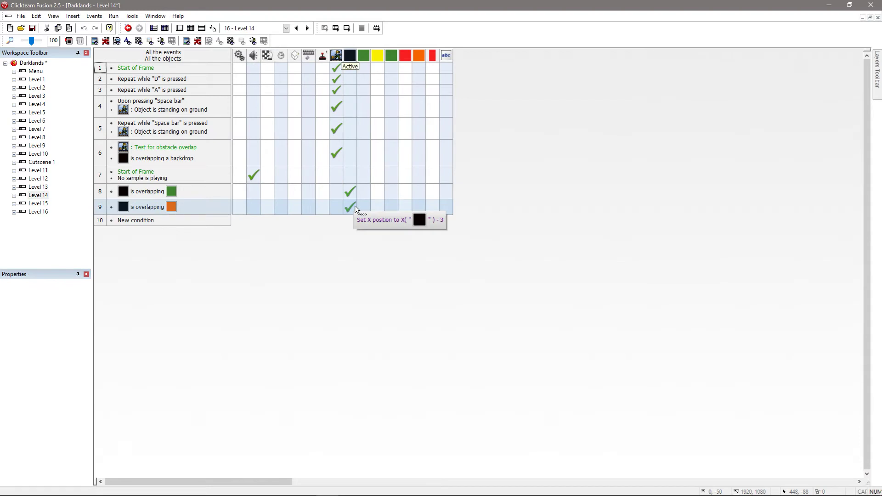
# Return to Level 16's events and check the Y-position expression of event 10's upconv action without changing it
pyautogui.doubleClick(38, 211)
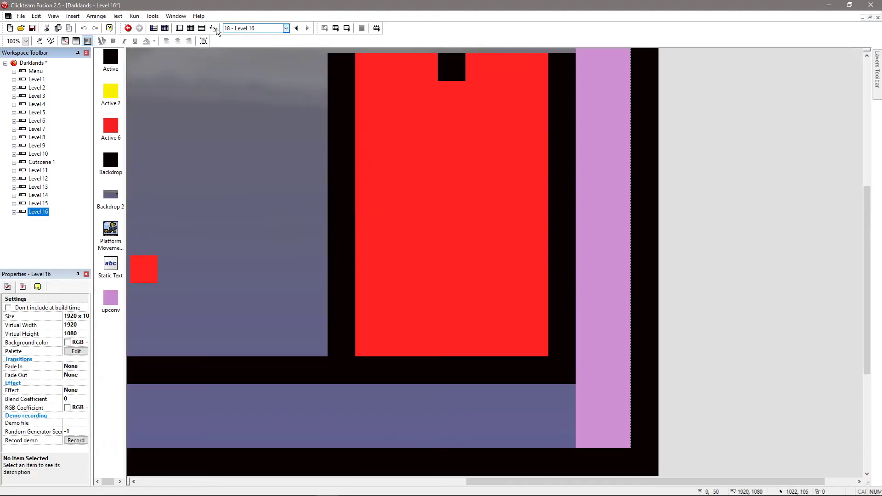
pyautogui.click(190, 28)
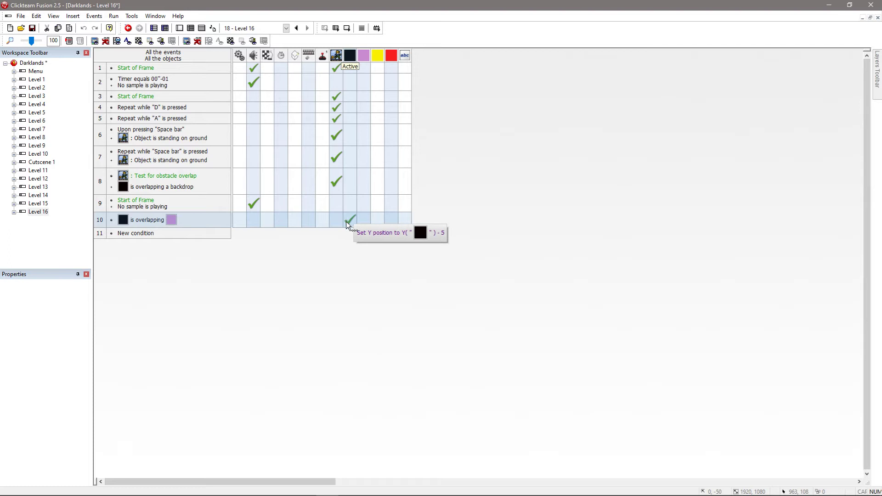
pyautogui.click(356, 220)
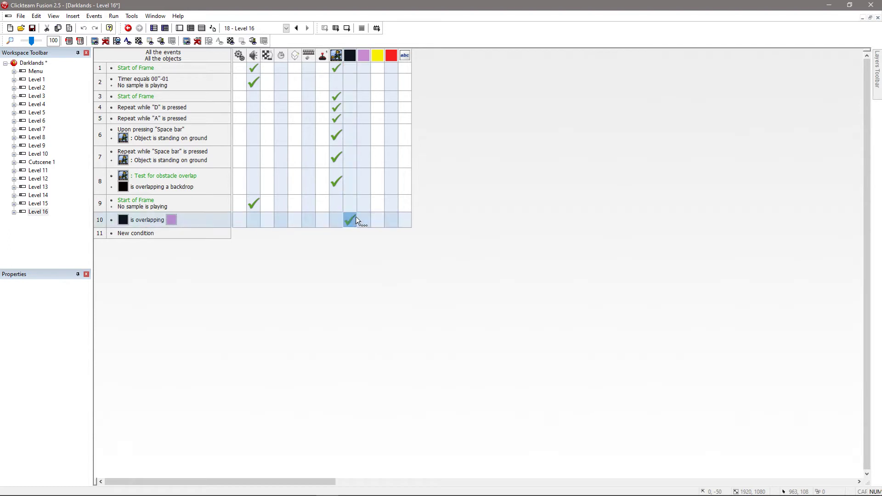
pyautogui.doubleClick(357, 220)
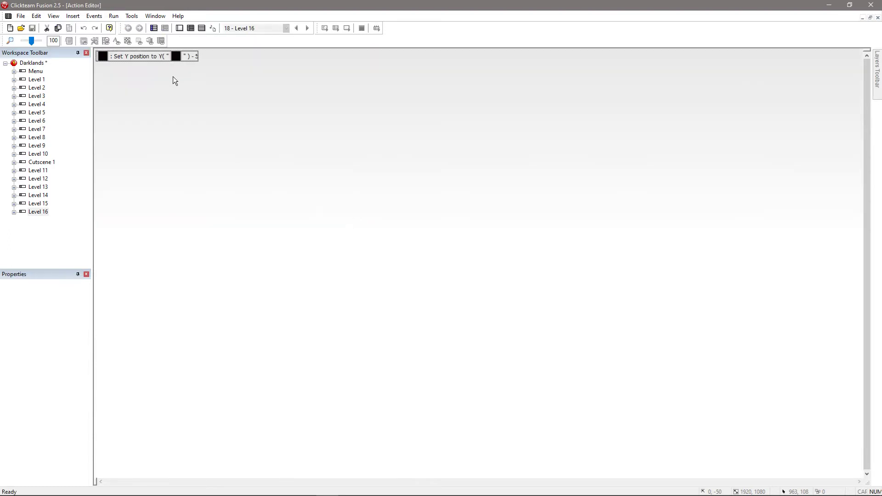
pyautogui.doubleClick(185, 54)
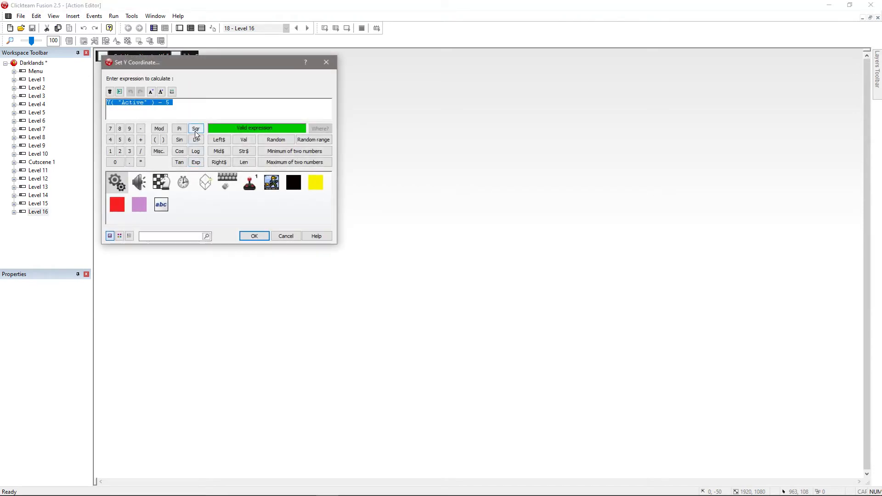
pyautogui.click(295, 236)
# Open Level 16's frame and delete the entire two-wide column of purple upconv blocks beside the outer right wall
pyautogui.click(38, 212)
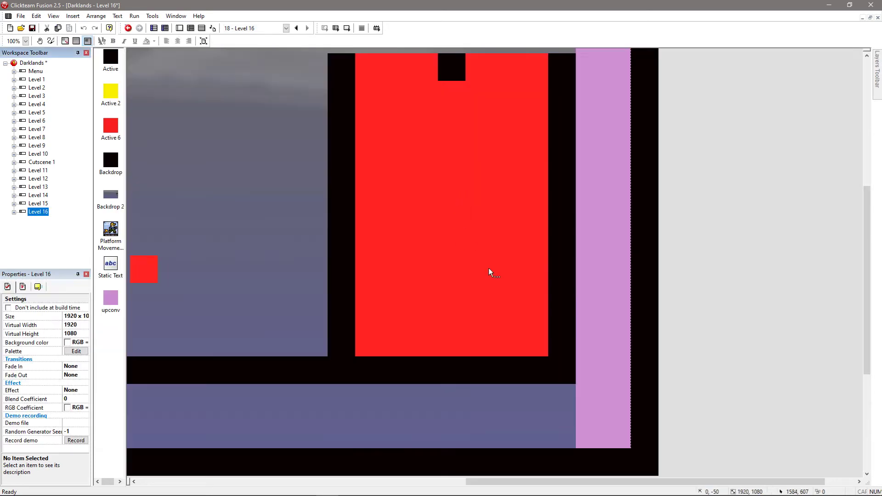
pyautogui.moveTo(489, 268); pyautogui.dragTo(567, 464, button='middle')
pyautogui.click(574, 463)
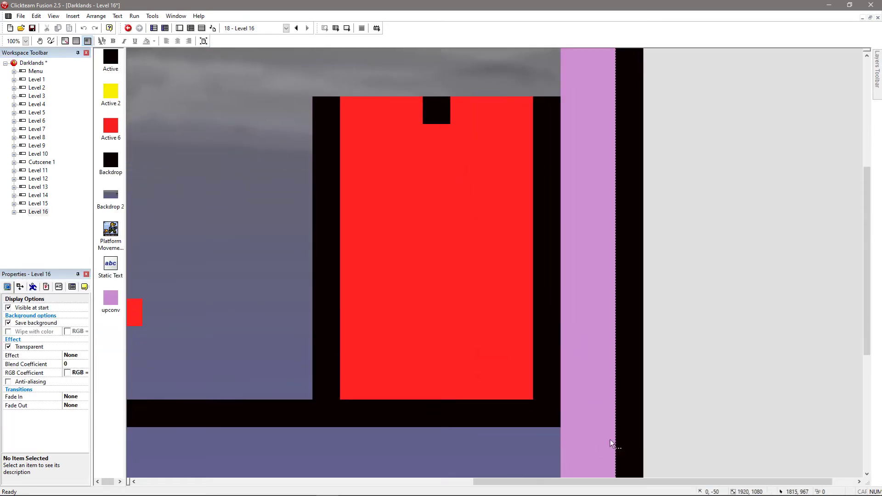
pyautogui.moveTo(664, 394); pyautogui.dragTo(656, 454, button='middle')
pyautogui.keyDown('ctrl'); pyautogui.click(618, 427); pyautogui.keyUp('ctrl')
pyautogui.keyDown('ctrl'); pyautogui.click(608, 382); pyautogui.keyUp('ctrl')
pyautogui.keyDown('ctrl'); pyautogui.click(573, 350); pyautogui.keyUp('ctrl')
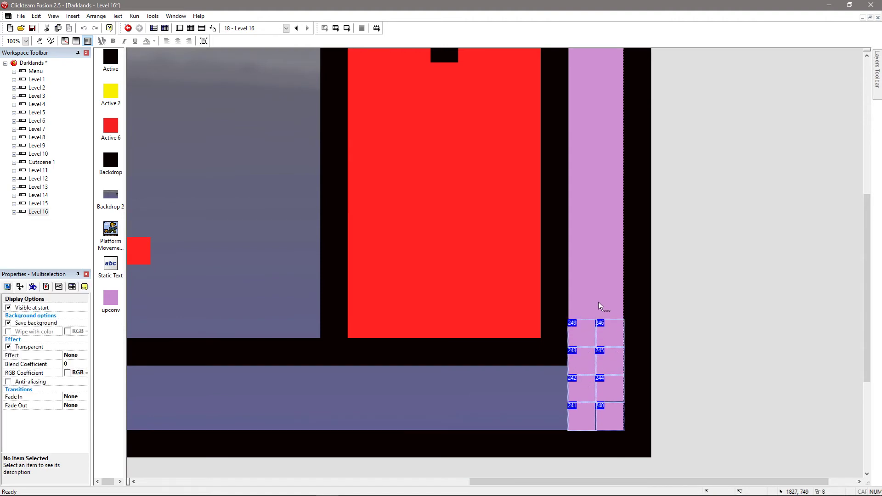
pyautogui.keyDown('shift'); pyautogui.click(596, 278); pyautogui.keyUp('shift')
pyautogui.keyDown('shift'); pyautogui.click(602, 223); pyautogui.keyUp('shift')
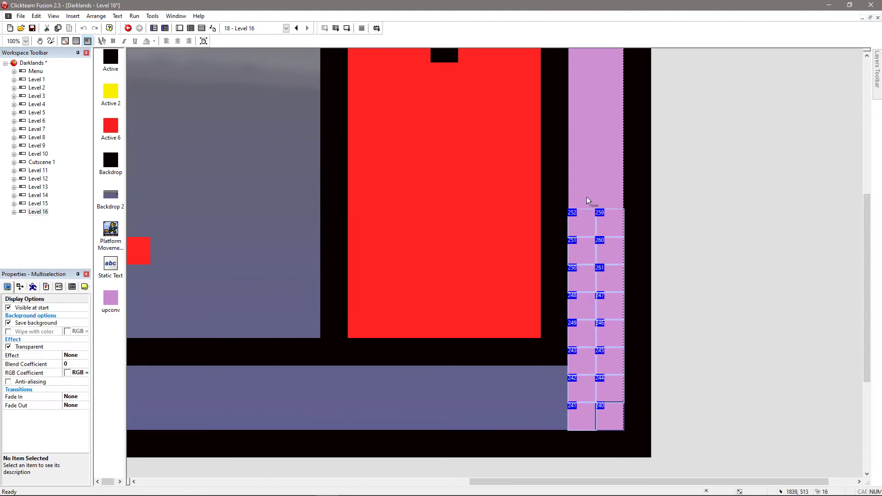
pyautogui.keyDown('shift'); pyautogui.click(596, 139); pyautogui.keyUp('shift')
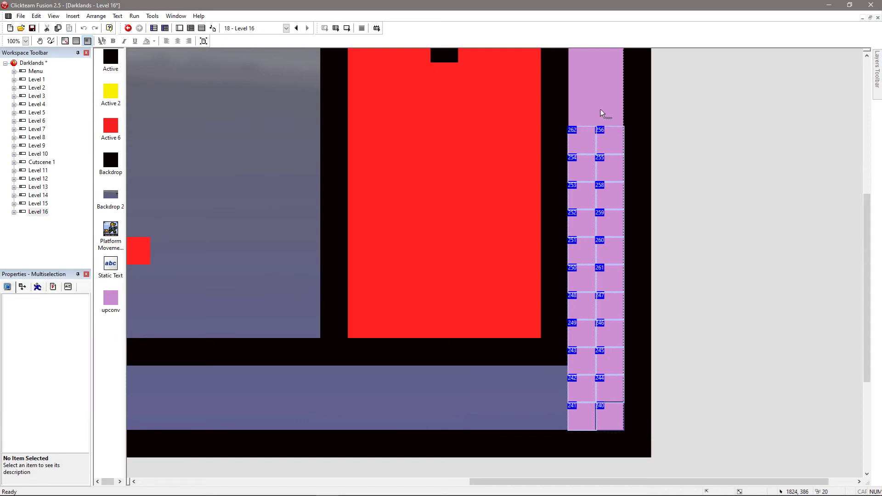
pyautogui.keyDown('shift'); pyautogui.click(600, 110); pyautogui.keyUp('shift')
pyautogui.keyDown('shift'); pyautogui.click(582, 82); pyautogui.keyUp('shift')
pyautogui.keyDown('shift'); pyautogui.click(581, 69); pyautogui.keyUp('shift')
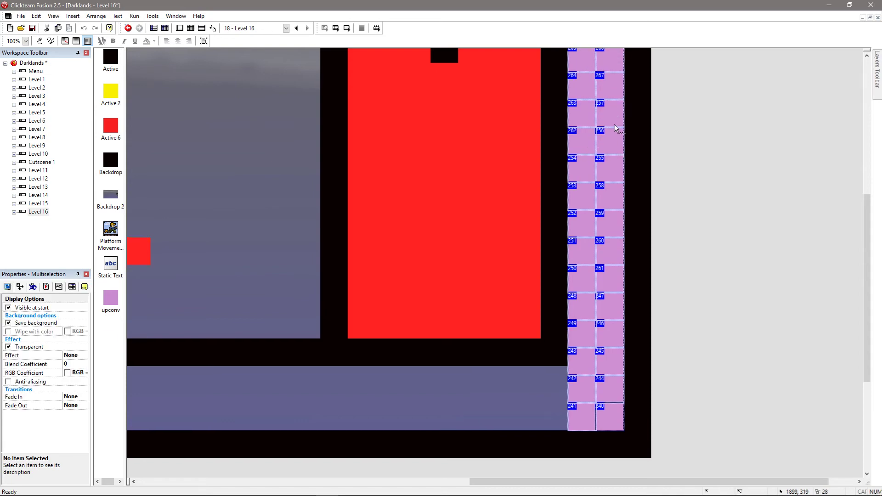
pyautogui.scroll(3, 614, 124)
pyautogui.keyDown('shift'); pyautogui.click(591, 128); pyautogui.keyUp('shift')
pyautogui.keyDown('shift'); pyautogui.click(596, 136); pyautogui.keyUp('shift')
pyautogui.keyDown('shift'); pyautogui.click(584, 137); pyautogui.keyUp('shift')
pyautogui.keyDown('shift'); pyautogui.click(600, 109); pyautogui.keyUp('shift')
pyautogui.keyDown('shift'); pyautogui.click(583, 111); pyautogui.keyUp('shift')
pyautogui.keyDown('shift'); pyautogui.click(600, 88); pyautogui.keyUp('shift')
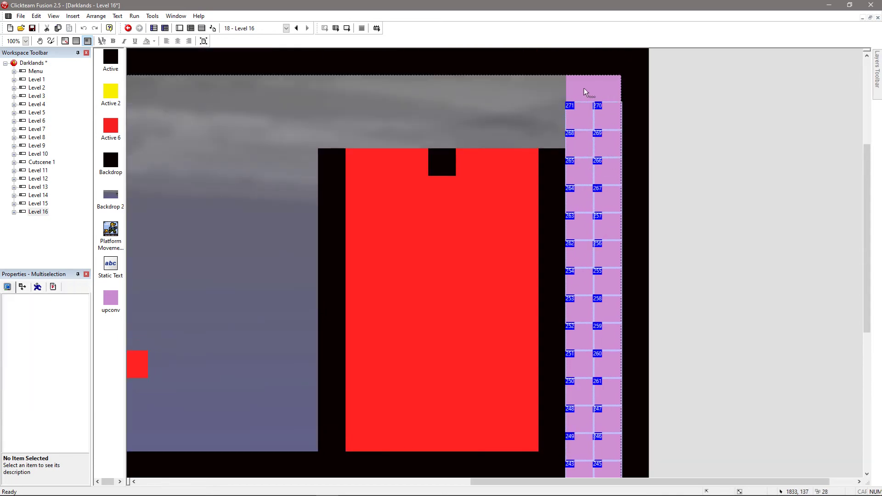
pyautogui.keyDown('shift'); pyautogui.click(583, 87); pyautogui.keyUp('shift')
pyautogui.press('Delete')
pyautogui.press('Delete')
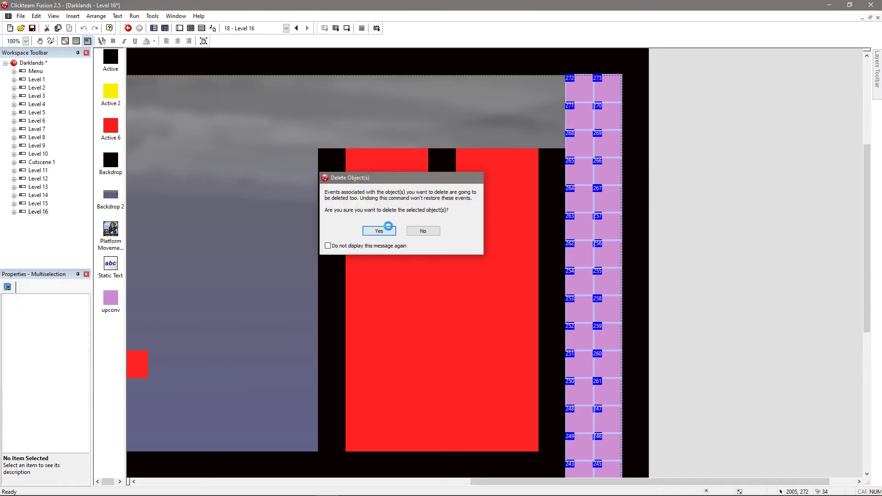
pyautogui.click(384, 229)
pyautogui.scroll(-3, 728, 202)
pyautogui.moveTo(730, 138); pyautogui.dragTo(711, 186, button='middle')
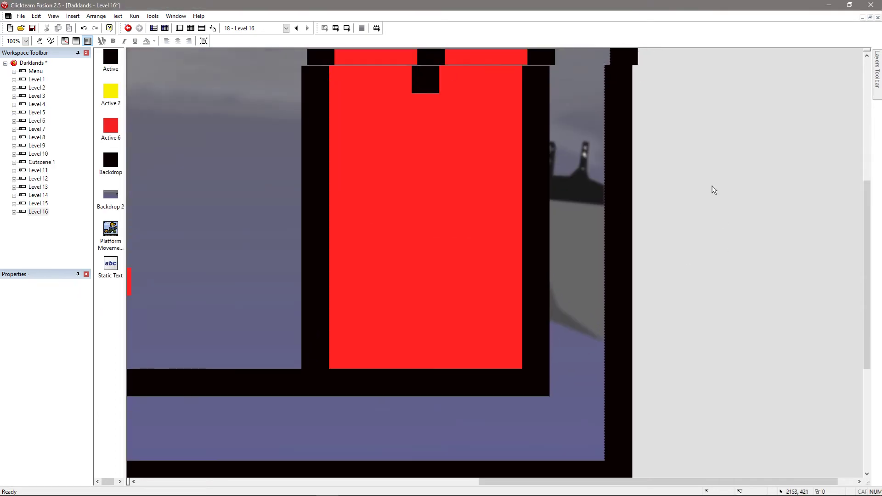
pyautogui.click(117, 168)
pyautogui.click(51, 40)
pyautogui.moveTo(419, 357); pyautogui.dragTo(591, 414)
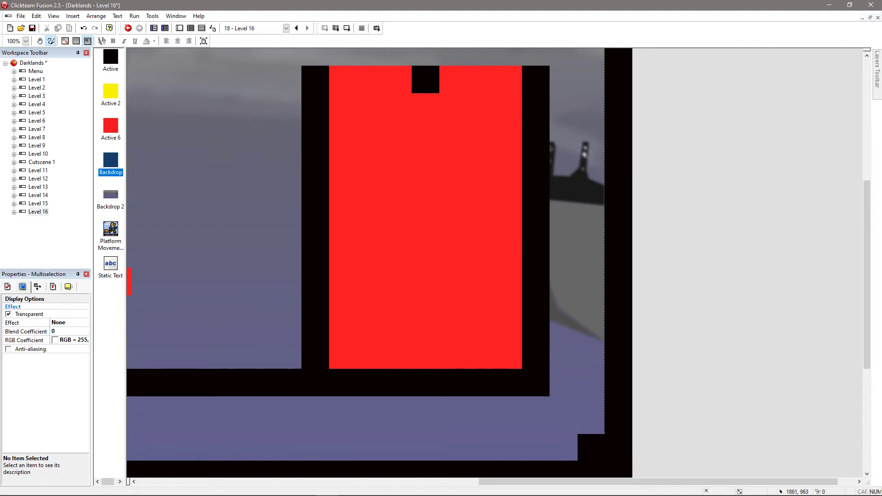
pyautogui.click(578, 429)
pyautogui.press('Escape')
pyautogui.click(586, 446)
pyautogui.press('Delete')
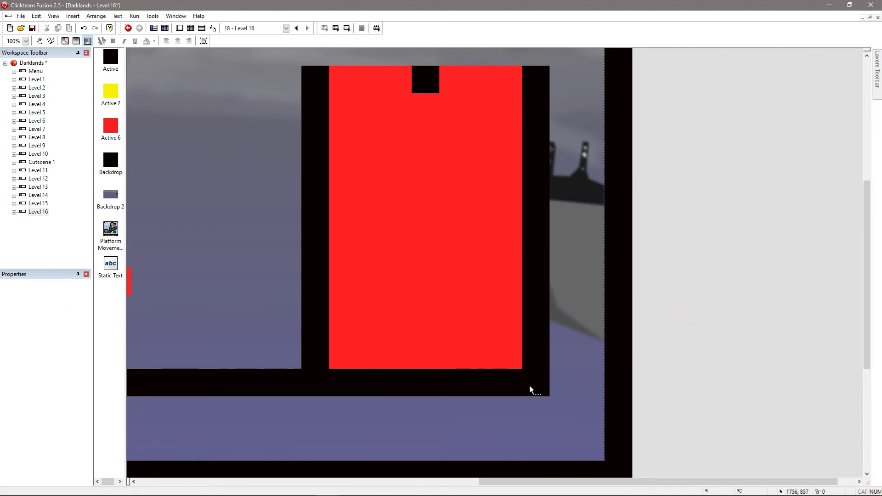
# Move the eleven black Backdrop blocks forming the red pit's right wall one block width to the left
pyautogui.click(536, 362)
pyautogui.moveTo(567, 334); pyautogui.dragTo(573, 414, button='middle')
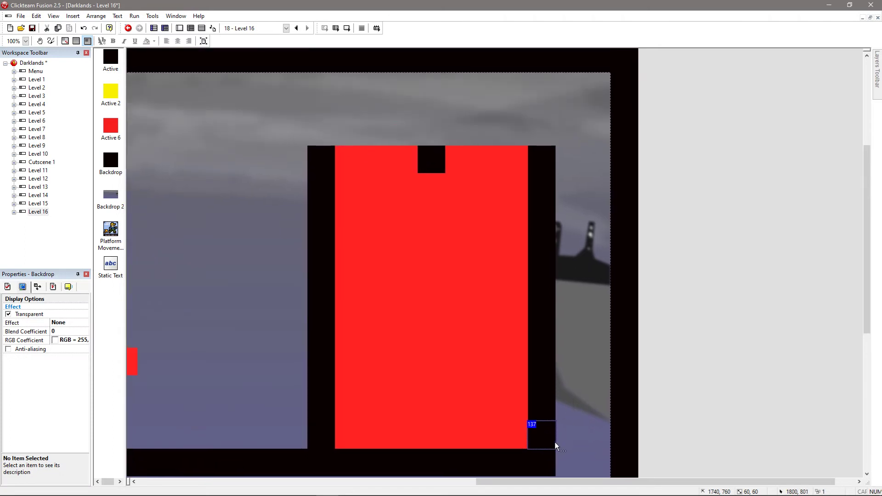
pyautogui.keyDown('ctrl'); pyautogui.click(545, 408); pyautogui.keyUp('ctrl')
pyautogui.keyDown('ctrl'); pyautogui.click(543, 380); pyautogui.keyUp('ctrl')
pyautogui.keyDown('shift'); pyautogui.click(543, 351); pyautogui.keyUp('shift')
pyautogui.keyDown('shift'); pyautogui.click(543, 322); pyautogui.keyUp('shift')
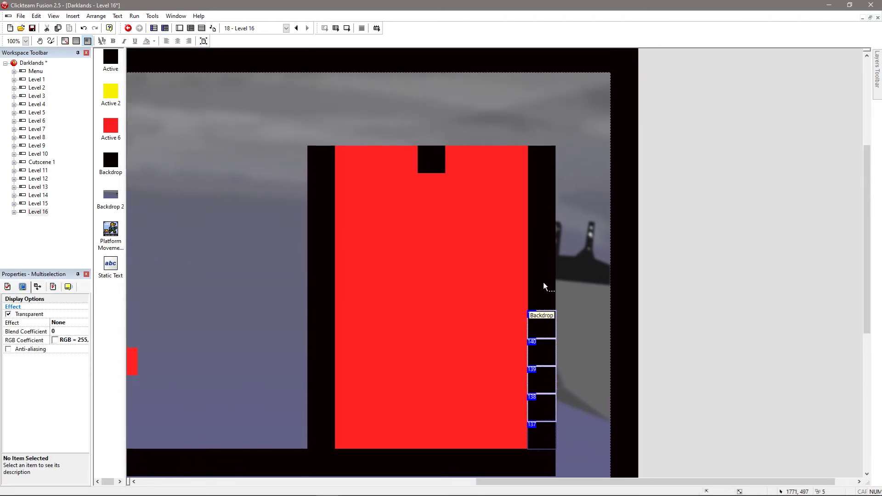
pyautogui.keyDown('shift'); pyautogui.click(543, 294); pyautogui.keyUp('shift')
pyautogui.keyDown('shift'); pyautogui.click(544, 266); pyautogui.keyUp('shift')
pyautogui.keyDown('shift'); pyautogui.click(544, 239); pyautogui.keyUp('shift')
pyautogui.keyDown('shift'); pyautogui.click(544, 190); pyautogui.keyUp('shift')
pyautogui.keyDown('shift'); pyautogui.click(542, 165); pyautogui.keyUp('shift')
pyautogui.keyDown('shift'); pyautogui.click(541, 214); pyautogui.keyUp('shift')
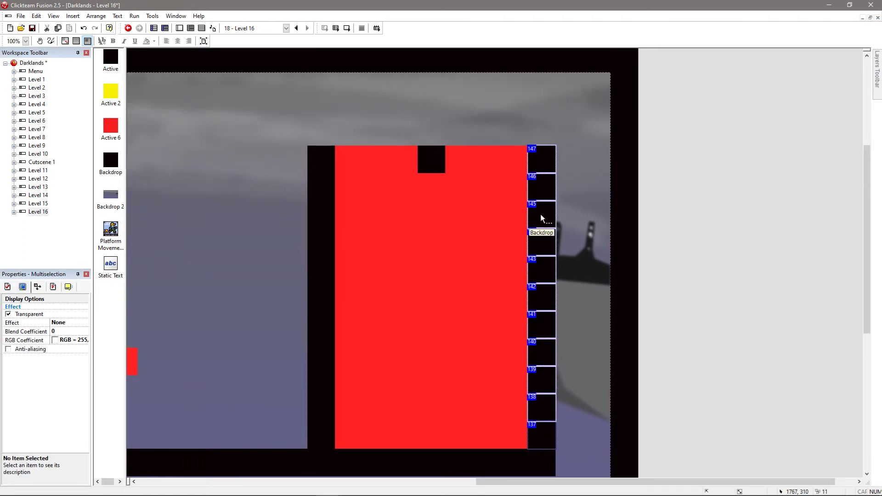
pyautogui.moveTo(540, 214); pyautogui.dragTo(513, 214)
pyautogui.click(728, 257)
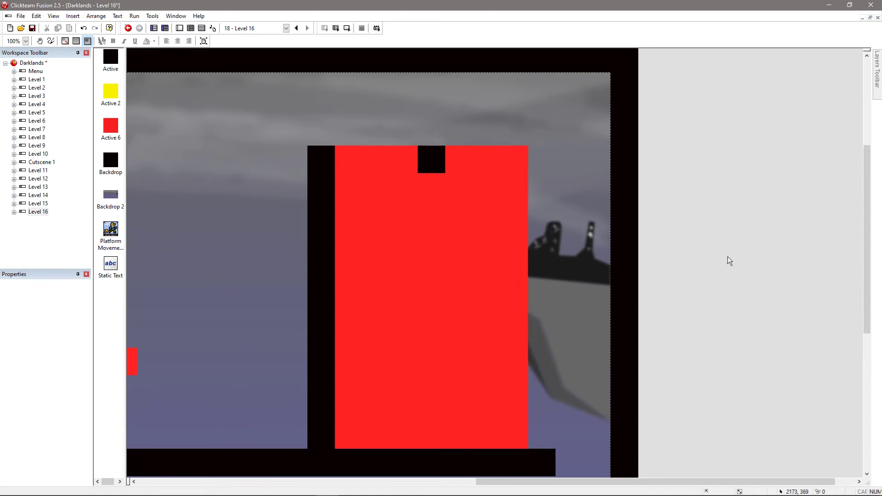
# Delete the rightmost column of eleven red Active 6 blocks in the pit beside the shaft
pyautogui.moveTo(695, 368); pyautogui.dragTo(670, 265, button='middle')
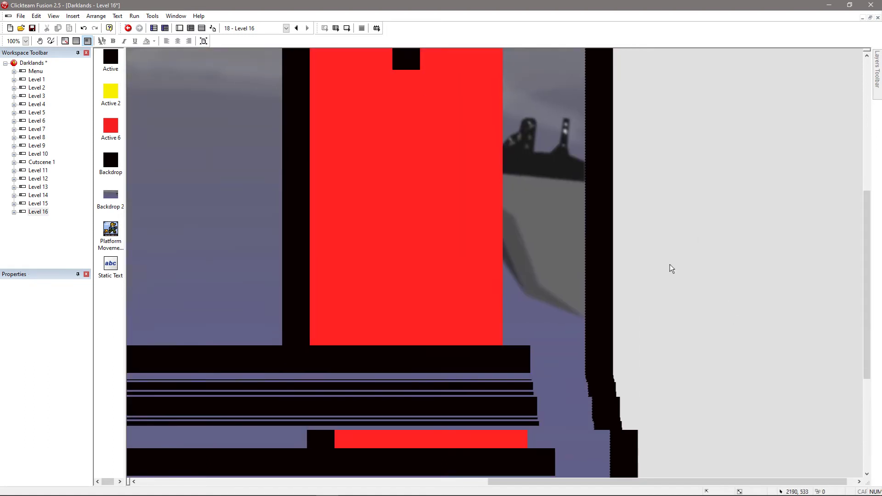
pyautogui.click(490, 328)
pyautogui.keyDown('shift'); pyautogui.click(490, 303); pyautogui.keyUp('shift')
pyautogui.keyDown('shift'); pyautogui.click(489, 275); pyautogui.keyUp('shift')
pyautogui.keyDown('shift'); pyautogui.click(488, 248); pyautogui.keyUp('shift')
pyautogui.keyDown('shift'); pyautogui.click(492, 213); pyautogui.keyUp('shift')
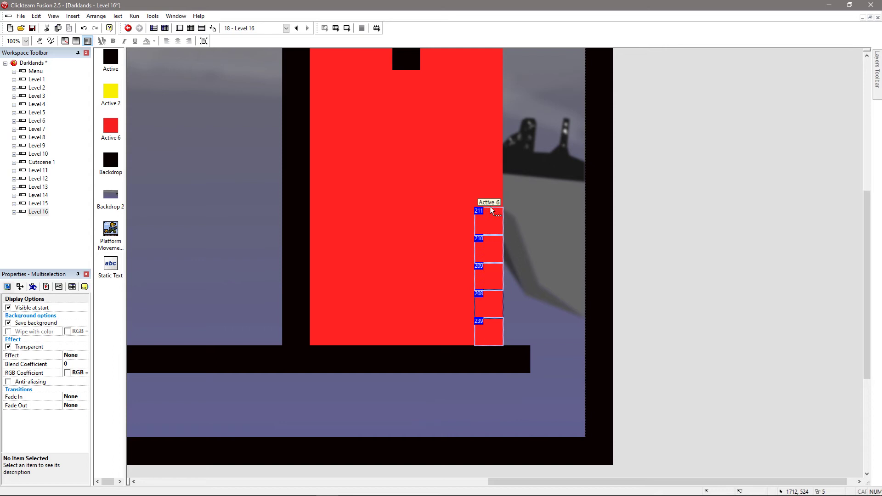
pyautogui.keyDown('shift'); pyautogui.click(494, 216); pyautogui.keyUp('shift')
pyautogui.keyDown('shift'); pyautogui.click(497, 156); pyautogui.keyUp('shift')
pyautogui.keyDown('shift'); pyautogui.click(492, 133); pyautogui.keyUp('shift')
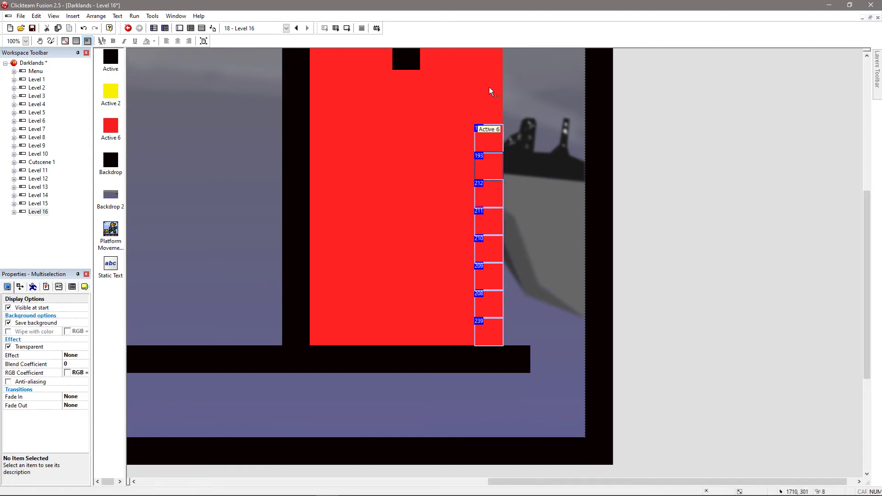
pyautogui.keyDown('shift'); pyautogui.click(489, 110); pyautogui.keyUp('shift')
pyautogui.keyDown('shift'); pyautogui.click(489, 84); pyautogui.keyUp('shift')
pyautogui.scroll(3, 488, 60)
pyautogui.keyDown('shift'); pyautogui.click(487, 144); pyautogui.keyUp('shift')
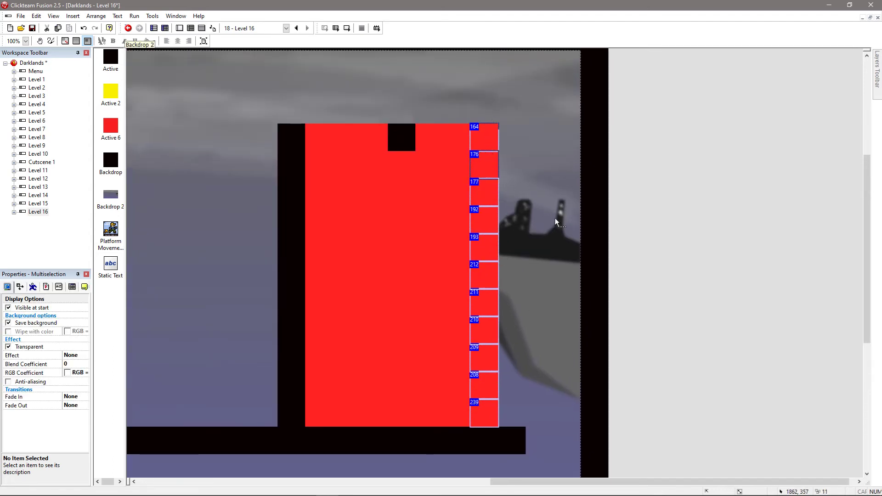
pyautogui.press('Delete')
# Remove the Backdrop block at the end of the pit's floor and stamp two new Backdrop blocks in the shaft
pyautogui.scroll(-2, 540, 354)
pyautogui.click(511, 392)
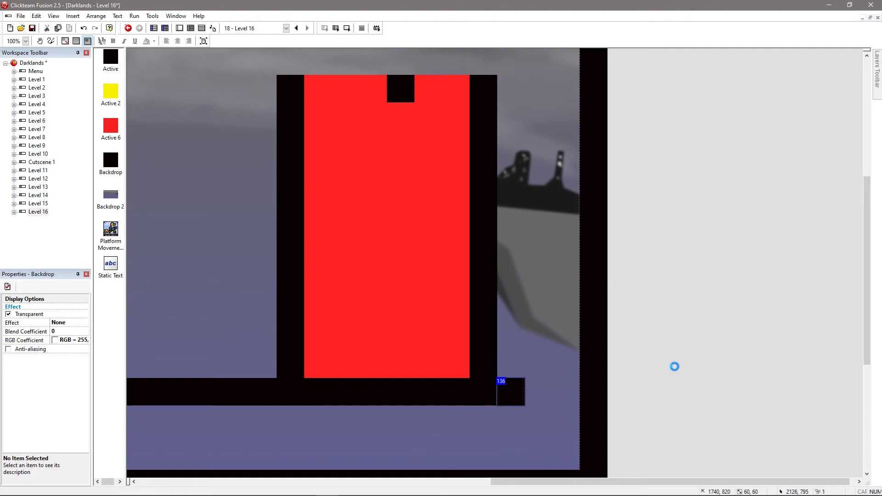
pyautogui.click(111, 160)
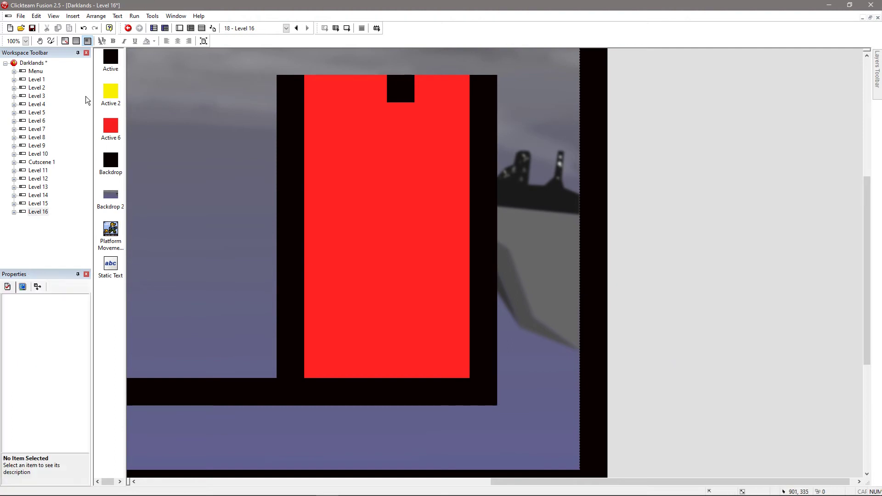
pyautogui.click(53, 39)
pyautogui.click(548, 402)
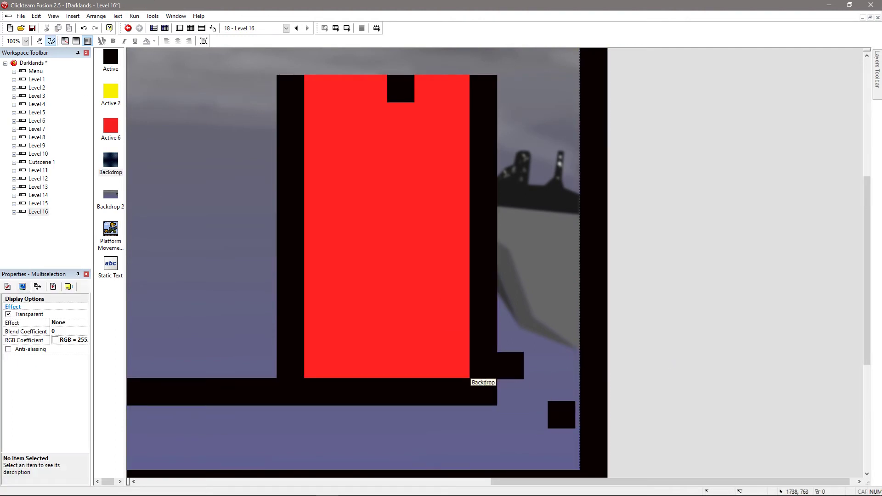
# Align the two new blocks as steps, one extending the pit's floor and one against the outer wall just above the ground
pyautogui.click(739, 384)
pyautogui.click(561, 415)
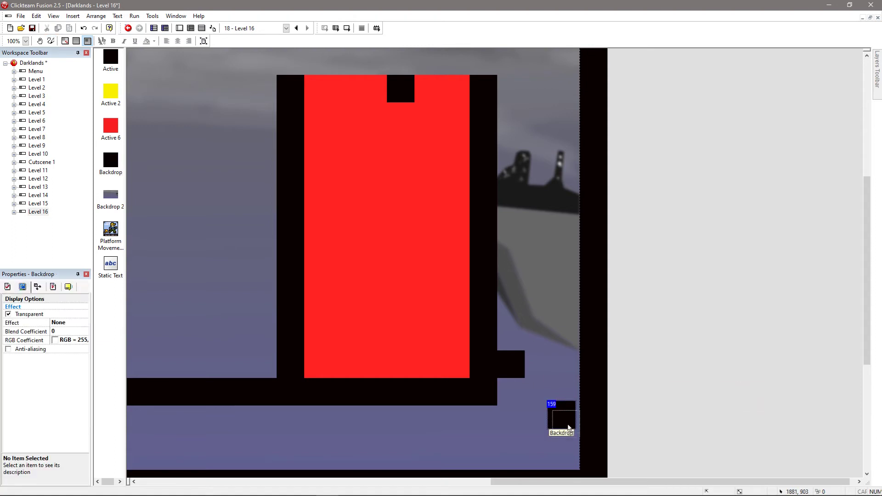
pyautogui.moveTo(568, 429); pyautogui.dragTo(569, 430)
pyautogui.moveTo(502, 397); pyautogui.dragTo(505, 399)
pyautogui.moveTo(567, 455); pyautogui.dragTo(565, 437)
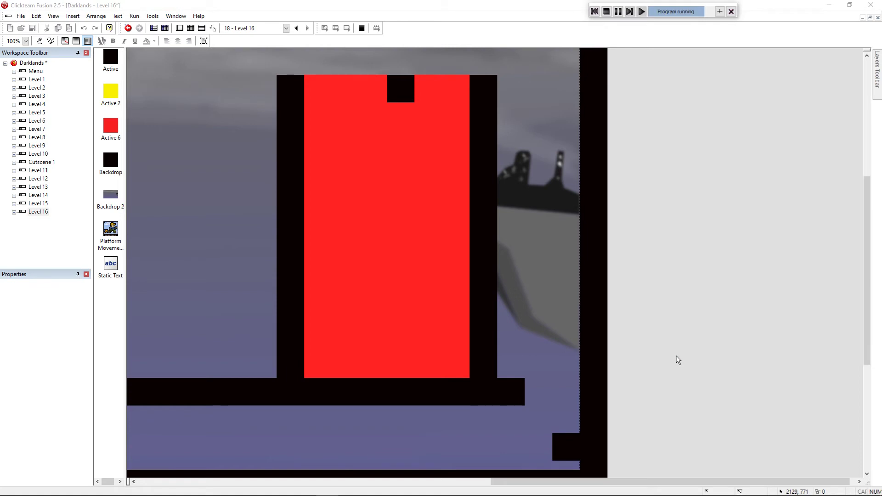
# Run the Level 16 frame and jump the black player along the lower corridor to test the new step blocks in the shaft
pyautogui.press('Right')
pyautogui.press('Up')
pyautogui.press('Up')
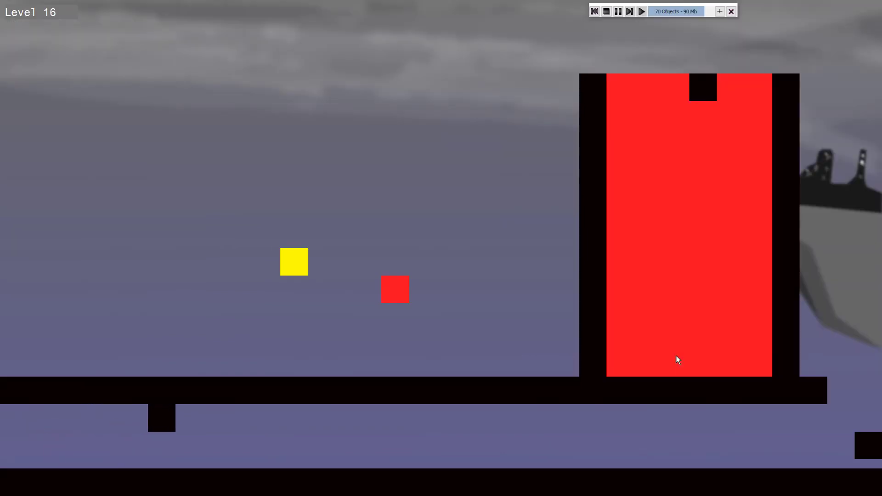
pyautogui.press('Right')
pyautogui.press('Up')
pyautogui.press('Up')
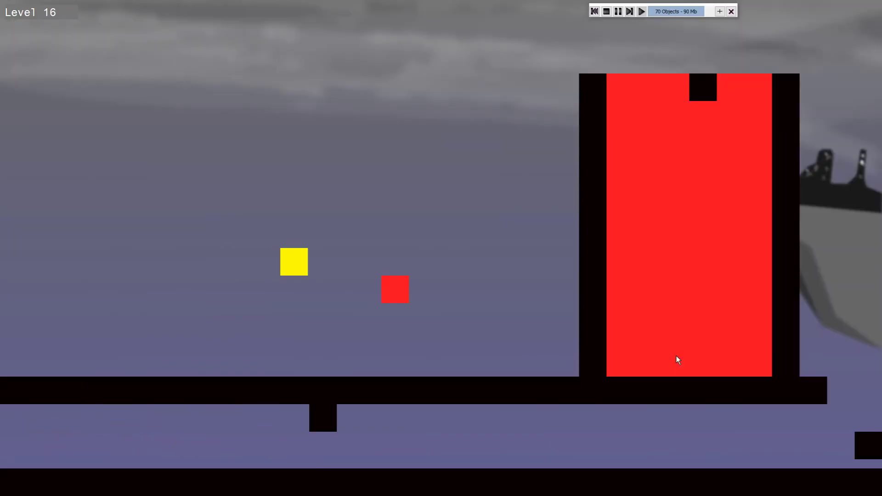
pyautogui.press('Right')
pyautogui.press('Up')
pyautogui.press('Up')
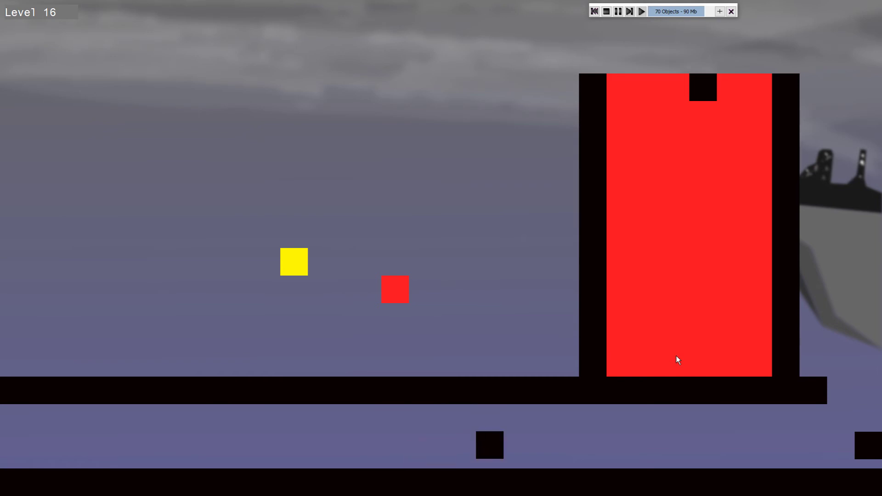
pyautogui.press('Right')
pyautogui.press('Up')
pyautogui.press('Up')
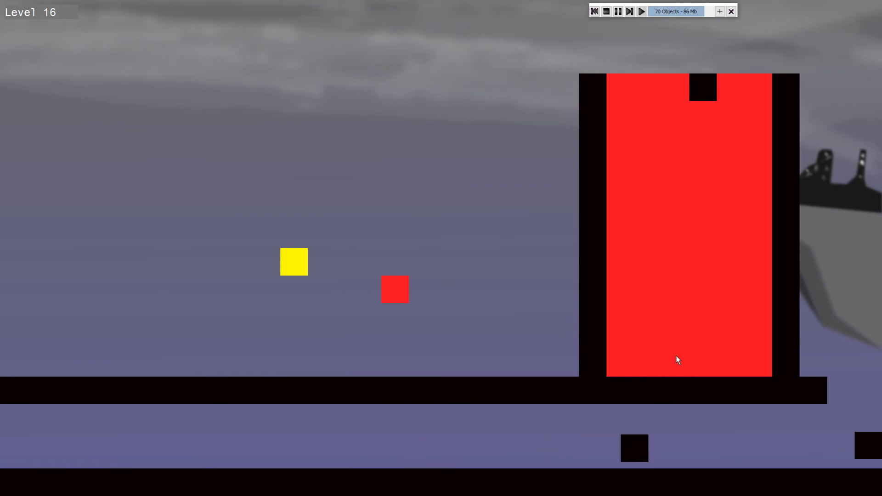
pyautogui.press('Right')
pyautogui.press('Right')
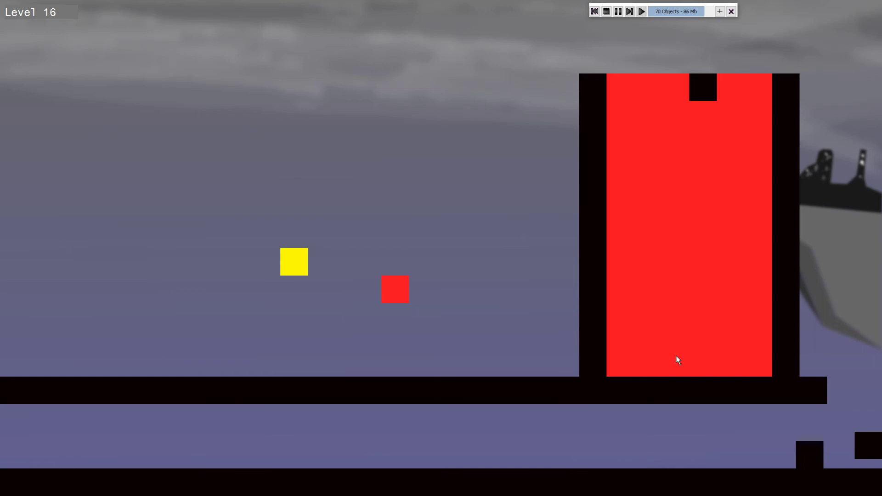
pyautogui.press('Up')
pyautogui.press('Left')
pyautogui.press('Up')
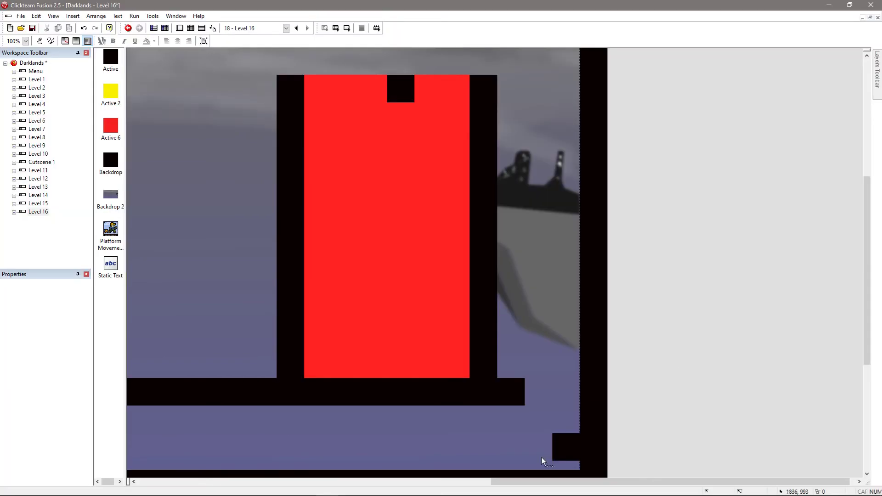
# Duplicate the two step blocks and place the copies higher in the shaft, against the pit wall and the outer wall
pyautogui.click(555, 454)
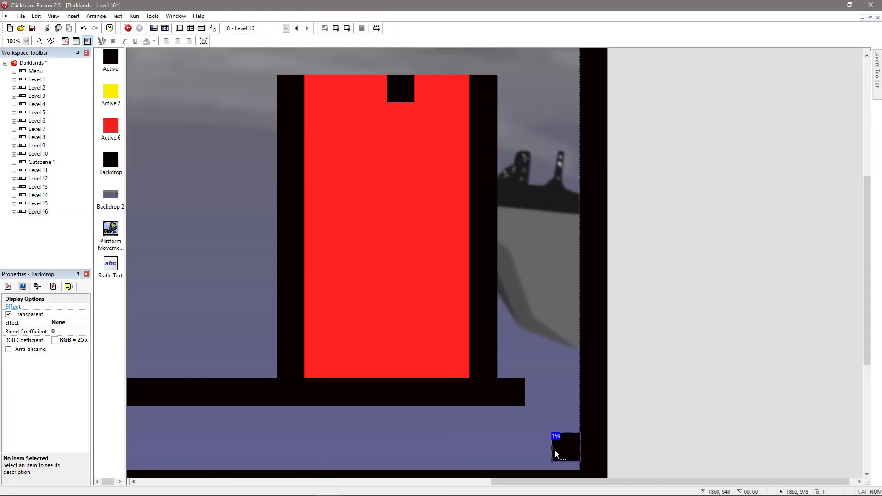
pyautogui.click(514, 395)
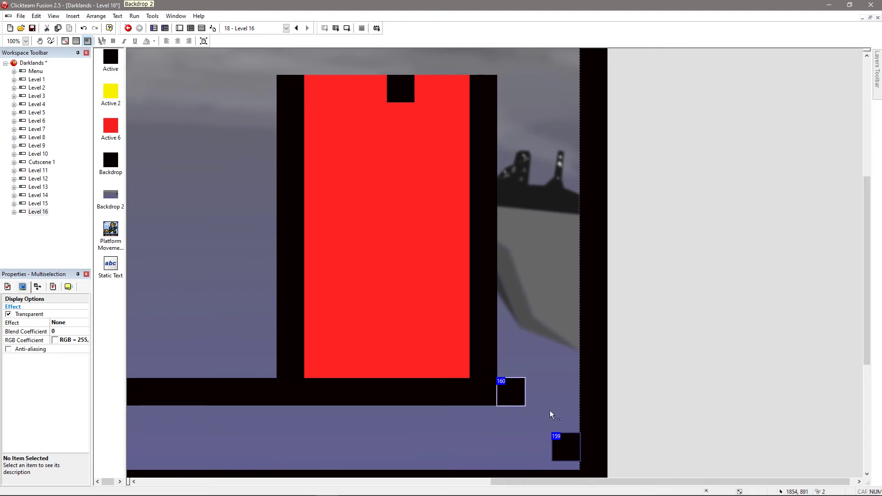
pyautogui.click(545, 319)
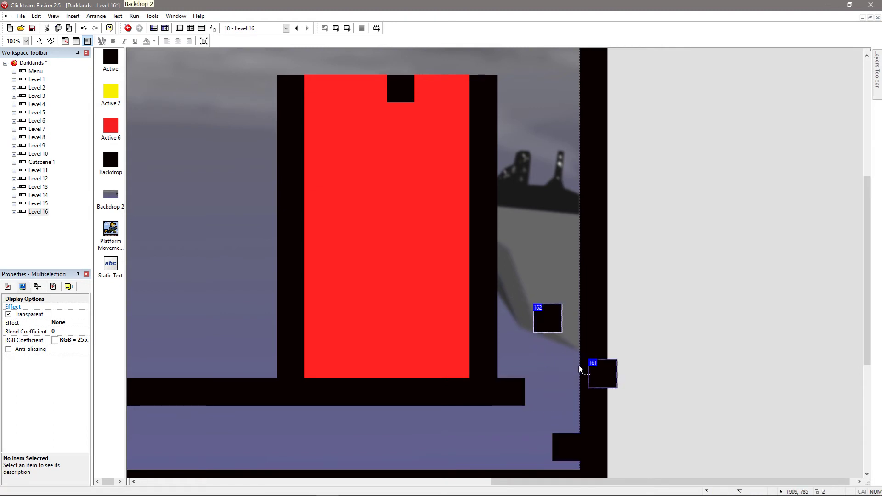
pyautogui.moveTo(561, 344); pyautogui.dragTo(562, 343)
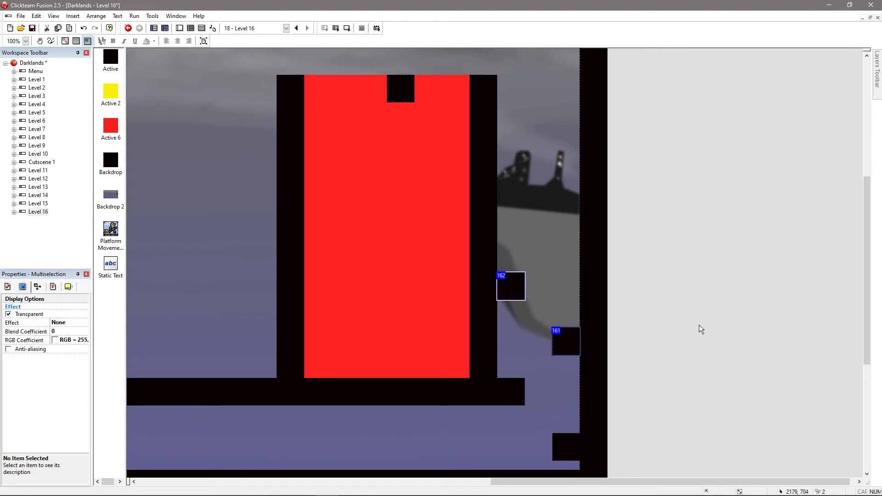
pyautogui.scroll(2, 703, 319)
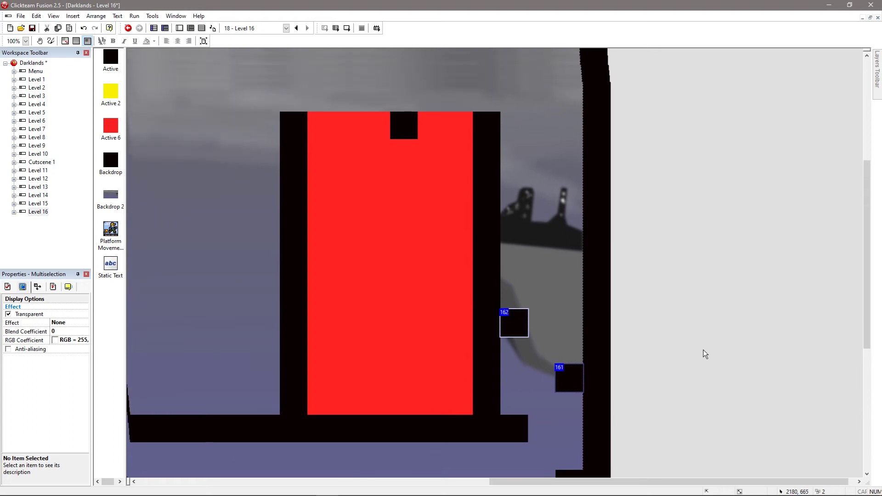
# Add another copy of the two step blocks higher in the shaft, one against the pit wall and one against the outer wall
pyautogui.hotkey('ctrl', 'v')
pyautogui.click(527, 260)
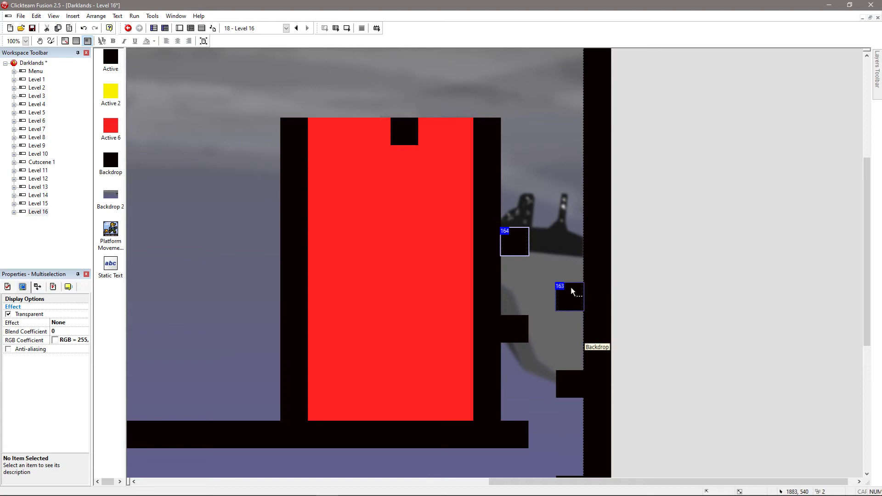
pyautogui.click(637, 406)
# Move the black player block along the lower corridor to just before the shaft, at about X 1710, Y 930
pyautogui.moveTo(638, 407); pyautogui.dragTo(709, 238, button='middle')
pyautogui.moveTo(272, 336); pyautogui.dragTo(530, 328, button='middle')
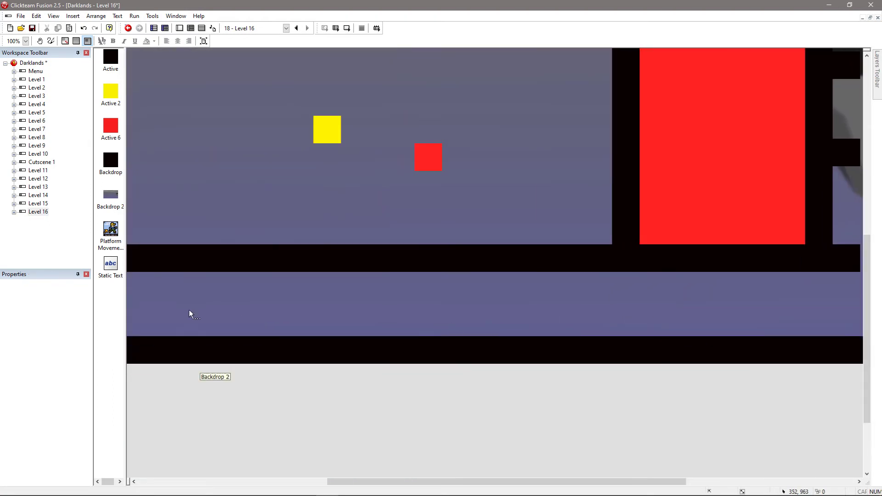
pyautogui.moveTo(288, 323); pyautogui.dragTo(368, 328, button='middle')
pyautogui.moveTo(159, 306); pyautogui.dragTo(768, 306)
pyautogui.moveTo(783, 385); pyautogui.dragTo(372, 388, button='middle')
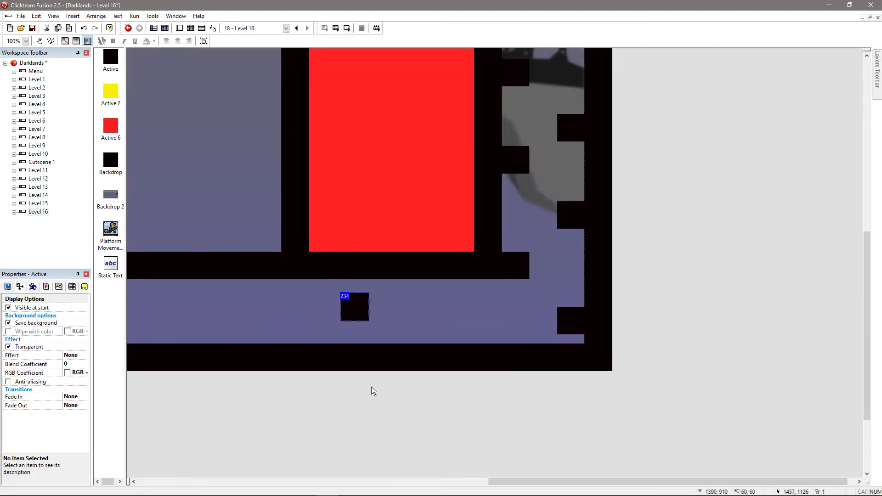
pyautogui.moveTo(348, 305); pyautogui.dragTo(495, 313)
# Run the Level 16 frame, jump the player up the shaft's staggered step blocks to test the climb, and close the run
pyautogui.click(348, 29)
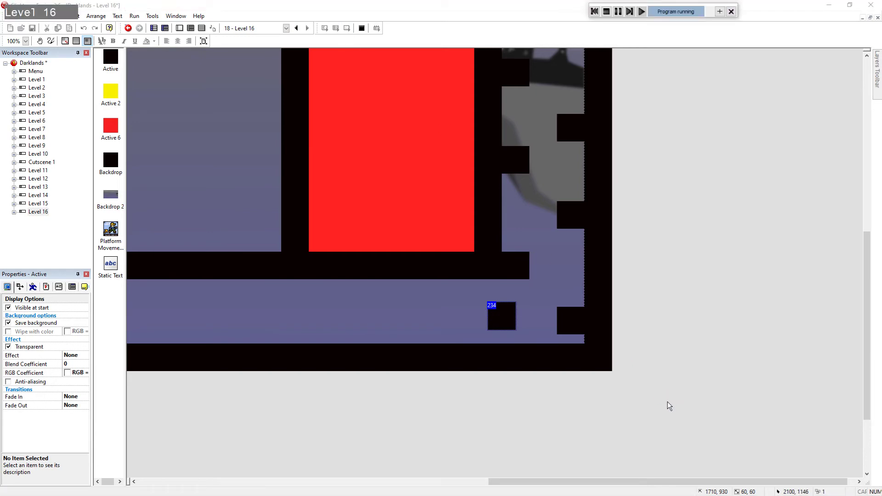
pyautogui.press('Right')
pyautogui.press('Left')
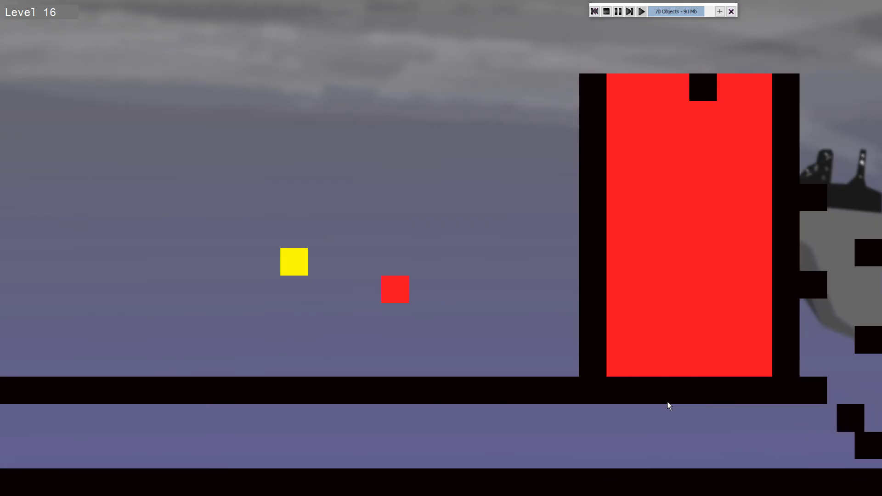
pyautogui.press('Up')
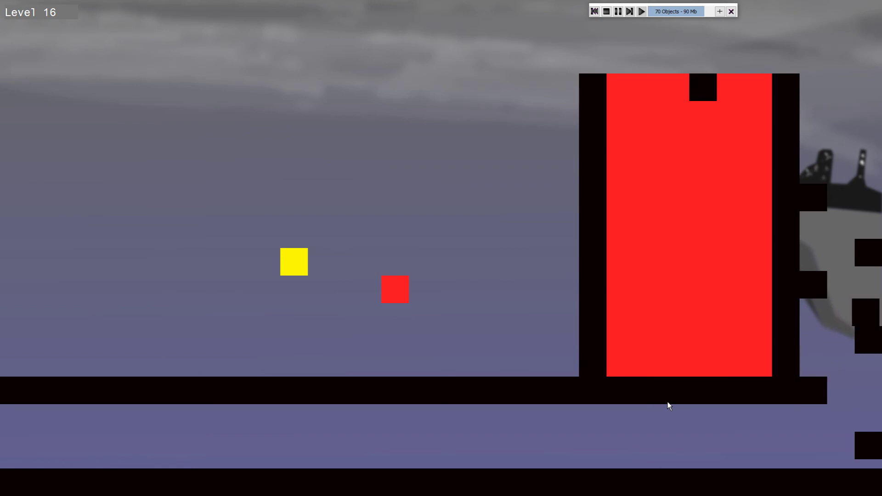
pyautogui.press('Up')
pyautogui.press('Right')
pyautogui.press('Up')
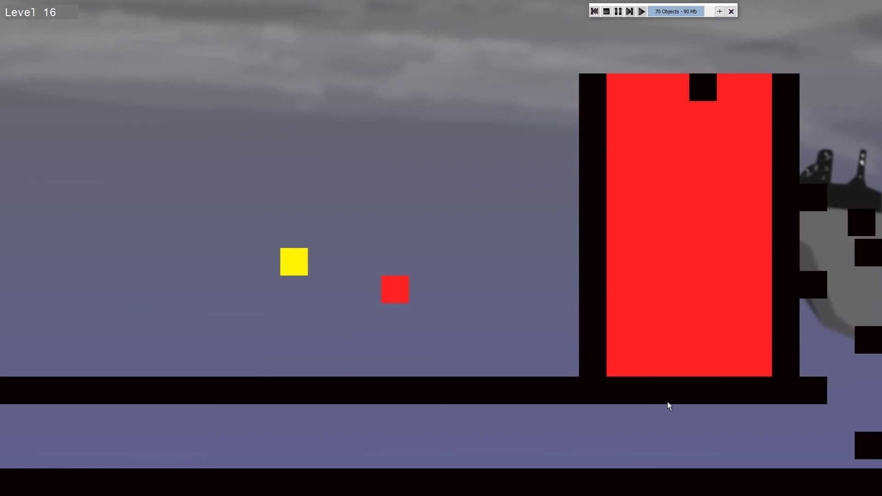
pyautogui.press('Left')
pyautogui.hotkey('alt', 'F4')
# Delete the black blocks of the shaft-side pit wall that rise above the highest step block
pyautogui.moveTo(646, 286); pyautogui.dragTo(672, 467, button='middle')
pyautogui.click(511, 216)
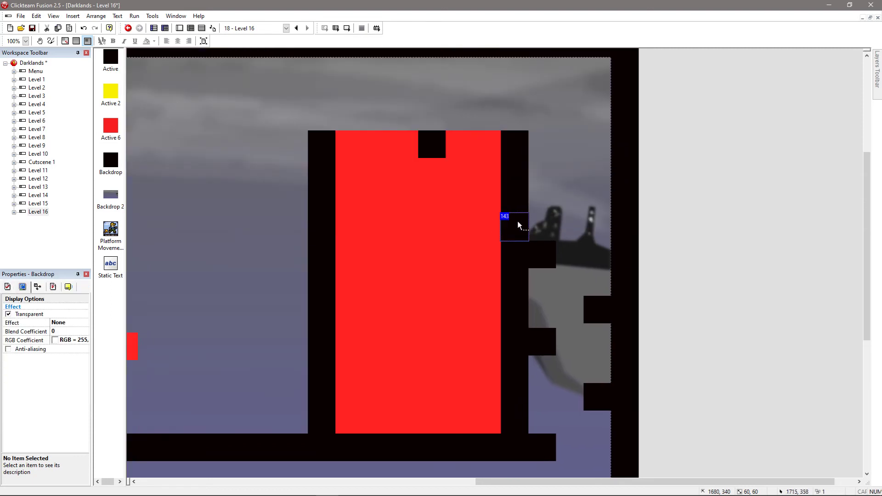
pyautogui.moveTo(520, 194); pyautogui.dragTo(519, 133)
pyautogui.press('Delete')
# Delete the red Active 6 blocks above the shortened wall's height in the two pit columns nearest the shaft
pyautogui.click(492, 222)
pyautogui.press('Delete')
pyautogui.click(490, 190)
pyautogui.press('Delete')
pyautogui.click(487, 163)
pyautogui.press('Delete')
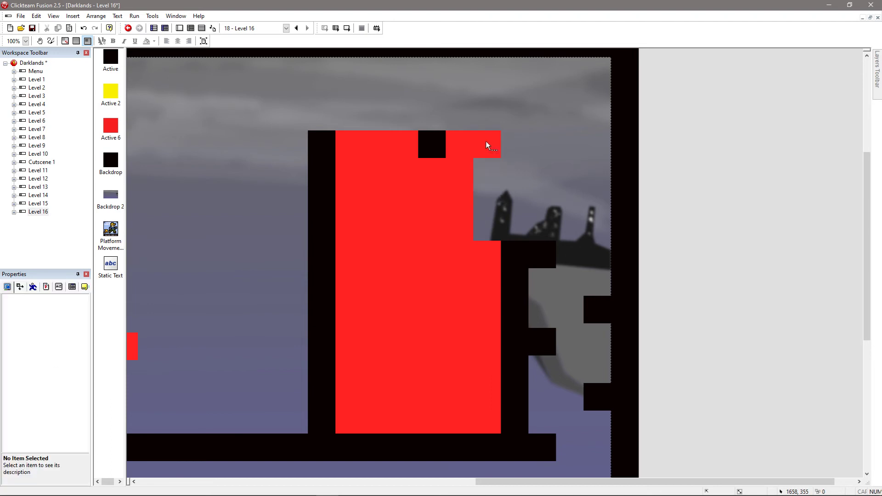
pyautogui.click(486, 142)
pyautogui.click(456, 171)
pyautogui.press('Delete')
pyautogui.click(454, 196)
pyautogui.press('Delete')
pyautogui.click(456, 147)
pyautogui.press('Delete')
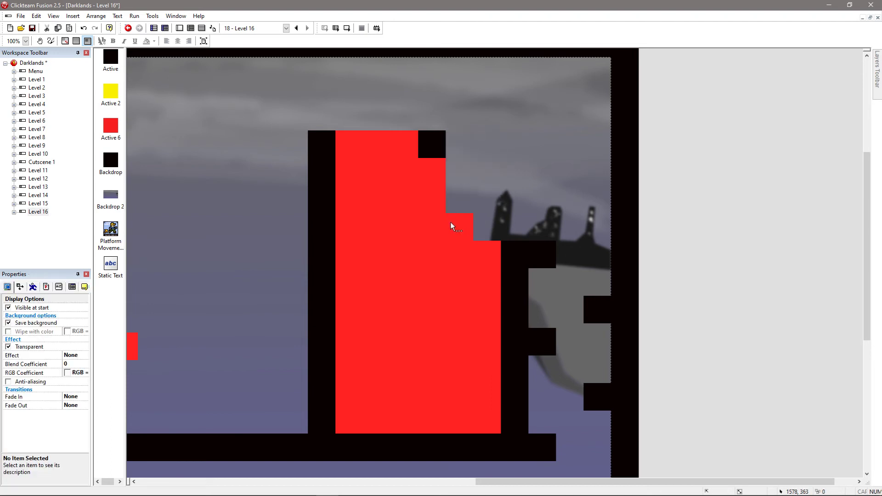
pyautogui.click(451, 222)
pyautogui.press('Delete')
pyautogui.press('Delete')
# Clear the red blocks beneath the black block in the pit and lower that block to the reduced red surface
pyautogui.click(428, 198)
pyautogui.press('Delete')
pyautogui.click(424, 172)
pyautogui.press('Delete')
pyautogui.moveTo(425, 148); pyautogui.dragTo(425, 254)
# Delete the remaining red Active 6 blocks above the shortened wall's height in the three pit columns farthest from the shaft
pyautogui.click(409, 217)
pyautogui.press('Delete')
pyautogui.click(405, 191)
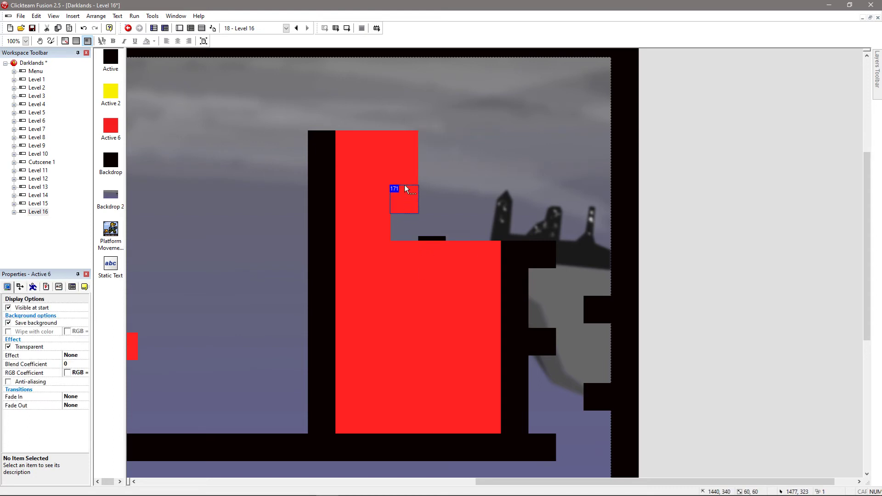
pyautogui.press('Delete')
pyautogui.click(404, 166)
pyautogui.press('Delete')
pyautogui.click(403, 147)
pyautogui.press('Delete')
pyautogui.click(371, 150)
pyautogui.press('Delete')
pyautogui.click(350, 150)
pyautogui.press('Delete')
pyautogui.click(351, 170)
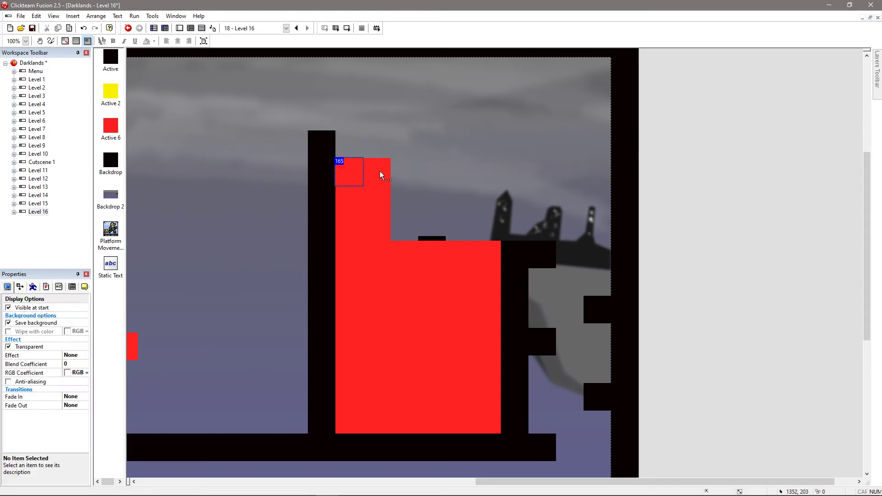
pyautogui.press('Delete')
pyautogui.click(383, 201)
pyautogui.press('Delete')
pyautogui.click(346, 204)
pyautogui.press('Delete')
pyautogui.click(352, 230)
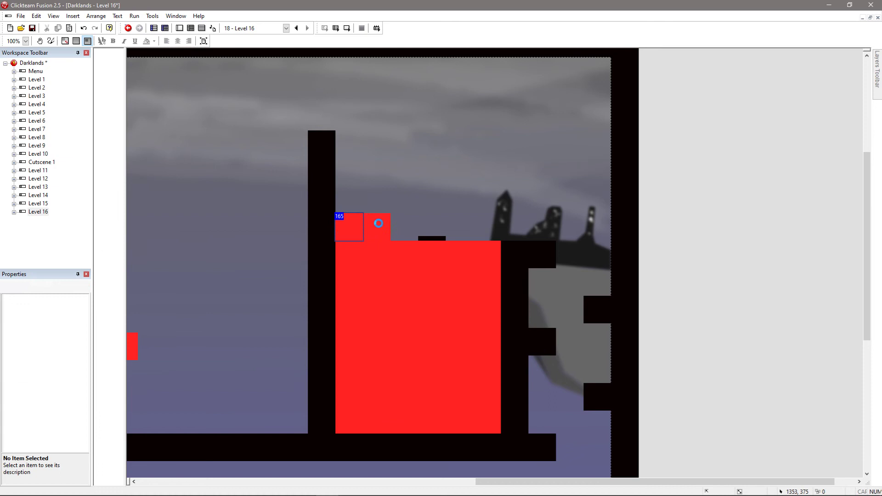
pyautogui.press('Delete')
pyautogui.click(378, 222)
# Delete the upper black blocks of the opposite pit wall so both walls end at the same height
pyautogui.click(321, 230)
pyautogui.press('Delete')
pyautogui.click(321, 193)
pyautogui.press('Delete')
pyautogui.click(316, 169)
pyautogui.press('Delete')
pyautogui.click(323, 147)
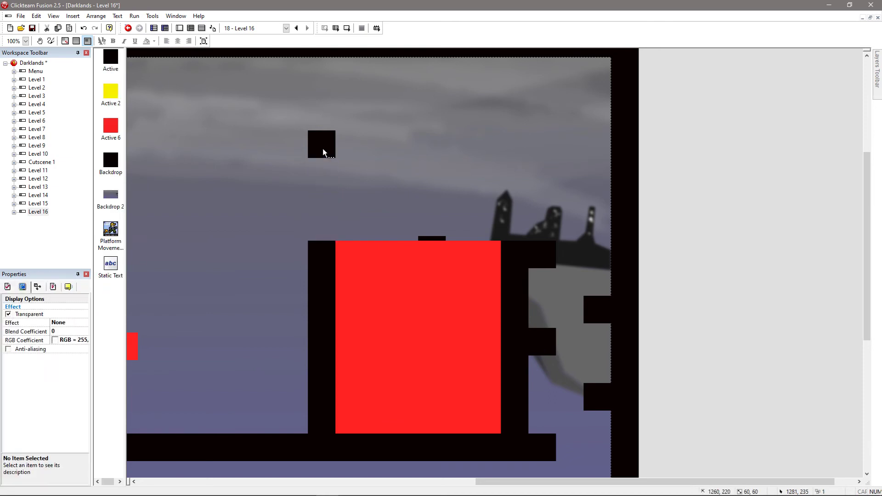
pyautogui.press('Delete')
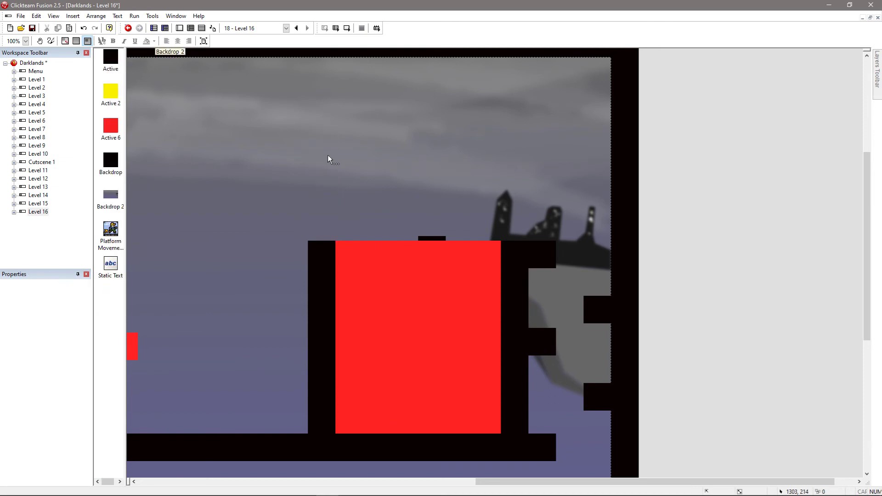
# Center the black stepping block over the red pit, protruding slightly above its surface
pyautogui.click(421, 238)
pyautogui.moveTo(417, 239); pyautogui.dragTo(413, 239)
pyautogui.click(778, 233)
# Place the yellow Active 2 block on the floor a short distance before the pit wall and delete the loose red block
pyautogui.moveTo(680, 283); pyautogui.dragTo(792, 238, button='middle')
pyautogui.moveTo(142, 281); pyautogui.dragTo(411, 378)
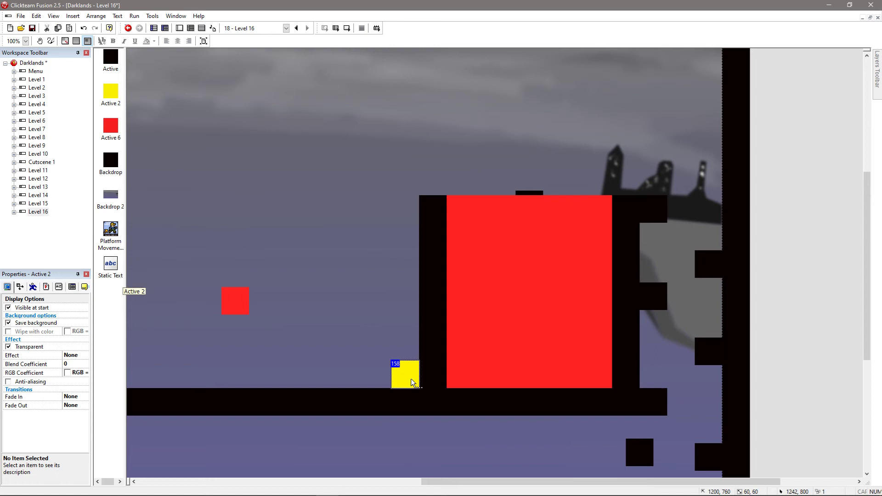
pyautogui.click(228, 311)
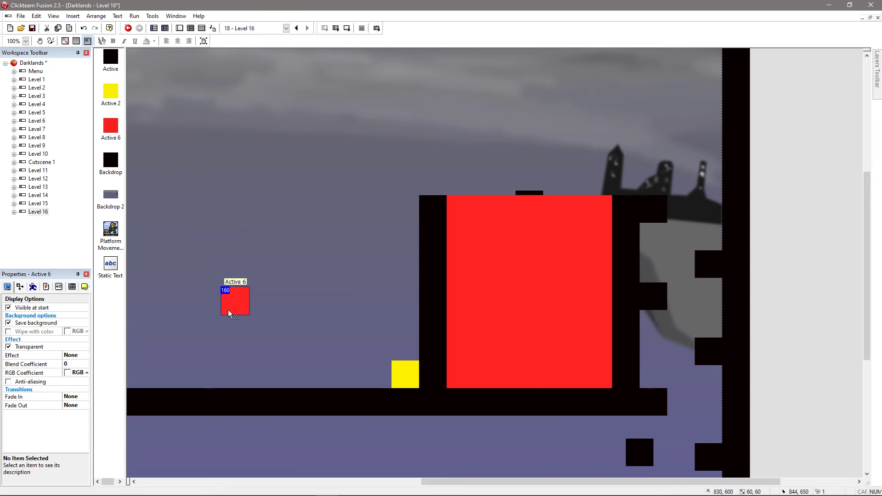
pyautogui.press('Delete')
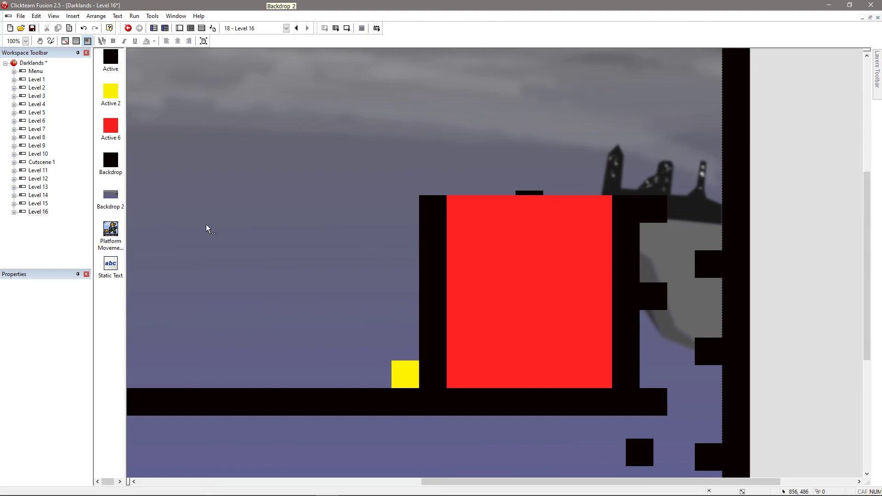
pyautogui.moveTo(404, 374); pyautogui.dragTo(341, 373)
pyautogui.click(815, 330)
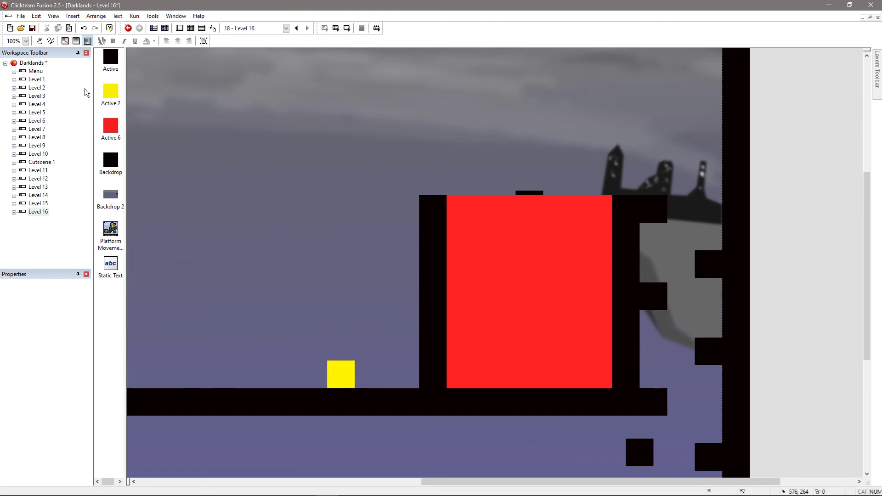
# Stamp two red Active 6 blocks on the floor and line them up flush on both sides of the yellow block
pyautogui.click(106, 131)
pyautogui.click(51, 41)
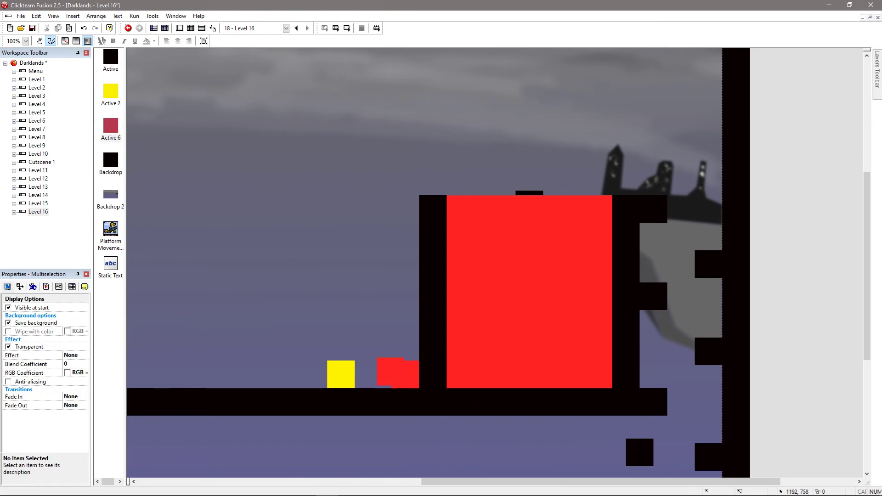
pyautogui.click(282, 302)
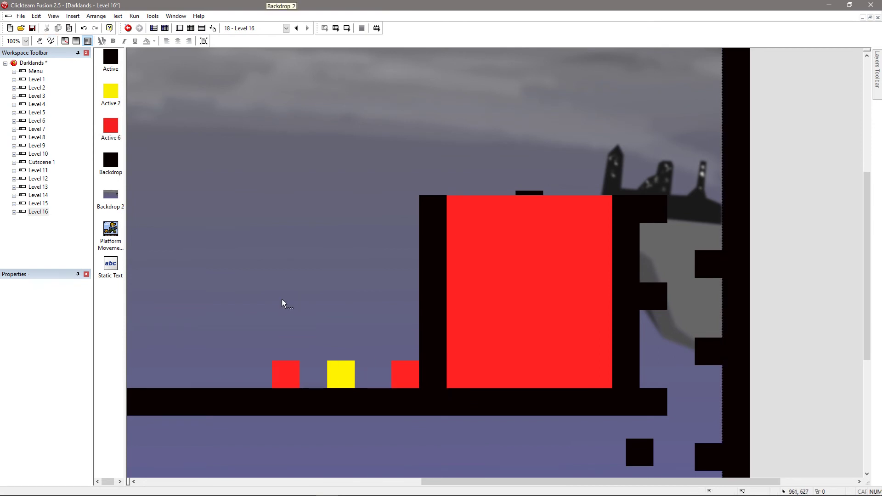
pyautogui.click(347, 378)
pyautogui.moveTo(374, 377); pyautogui.dragTo(383, 378)
pyautogui.click(297, 370)
pyautogui.moveTo(297, 370); pyautogui.dragTo(361, 372)
pyautogui.click(801, 279)
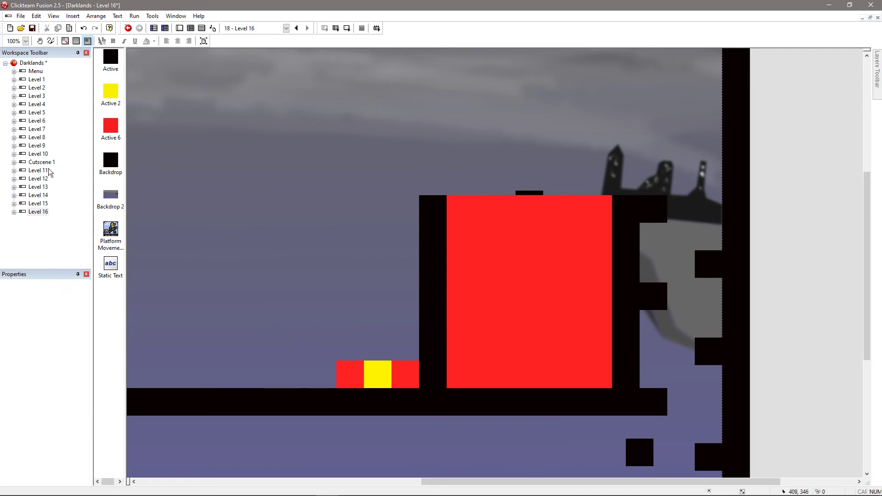
# Run the Level 16 frame and move the player from the shaft toward the yellow block to test the landing
pyautogui.click(324, 28)
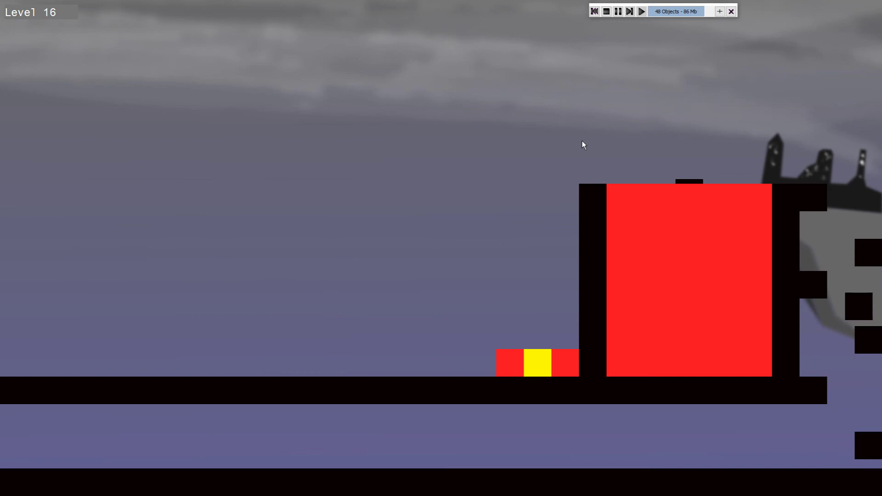
pyautogui.press('Left')
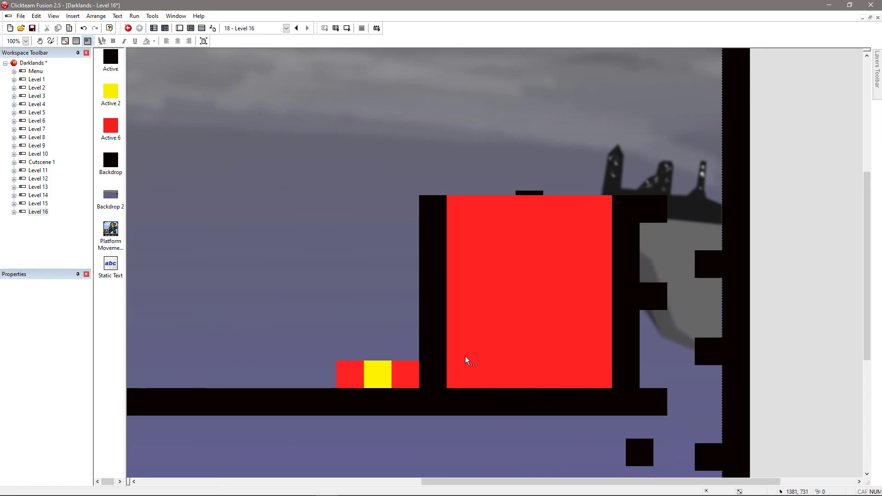
# Shift the red block farthest from the pit outward and widen the yellow block to about 89 pixels to fill the gap
pyautogui.moveTo(352, 377); pyautogui.dragTo(338, 376)
pyautogui.moveTo(369, 372); pyautogui.dragTo(394, 376)
pyautogui.click(813, 311)
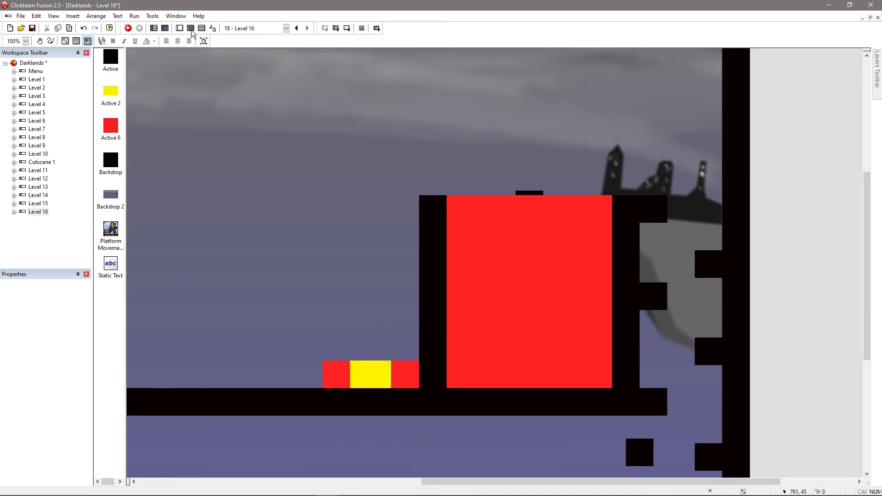
# Adjust the yellow block's width in its size properties to meet both red blocks exactly, and run the frame to test it
pyautogui.click(354, 365)
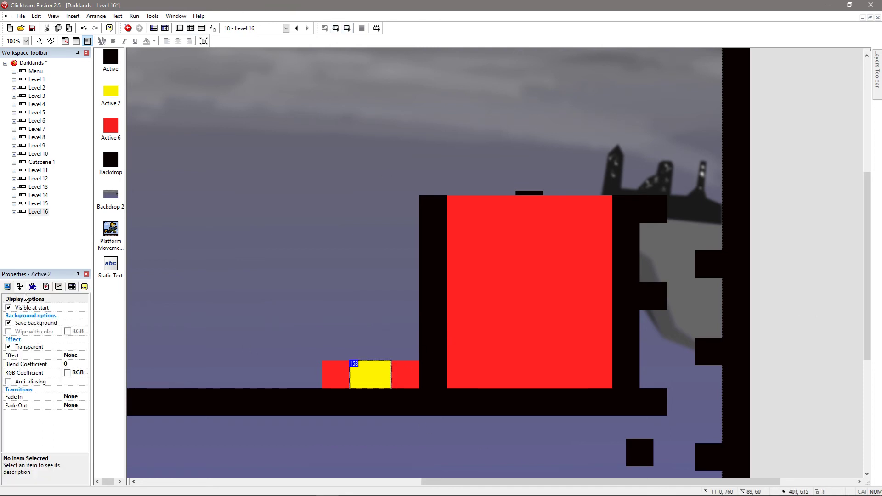
pyautogui.click(20, 286)
pyautogui.click(70, 338)
pyautogui.click(779, 353)
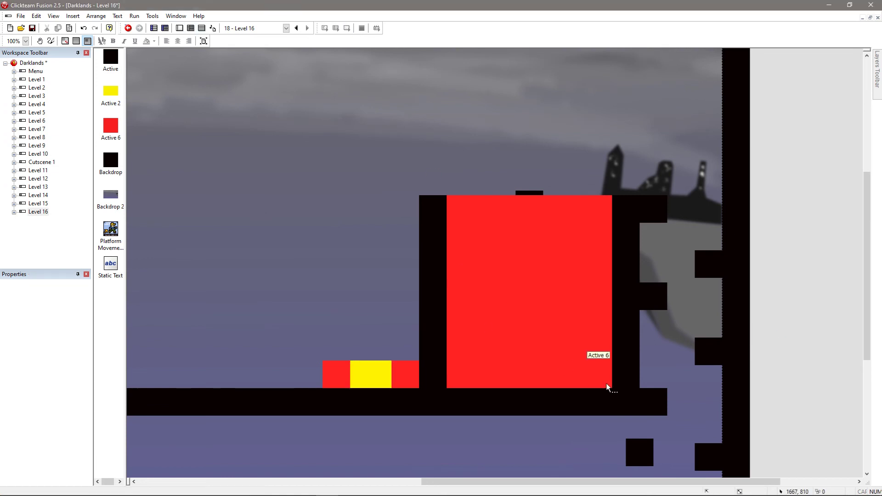
pyautogui.press('F7')
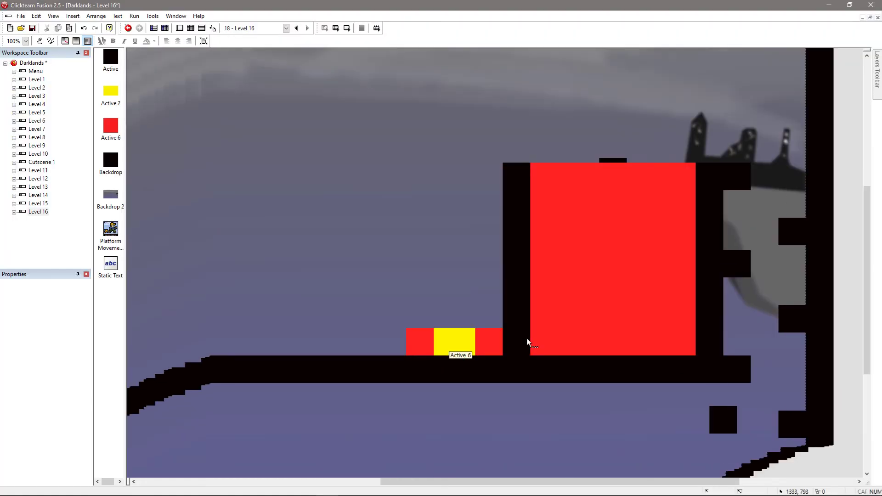
# Build a wall of stacked Backdrop blocks from the floor beside the outer red block up to the ceiling
pyautogui.click(110, 160)
pyautogui.click(51, 41)
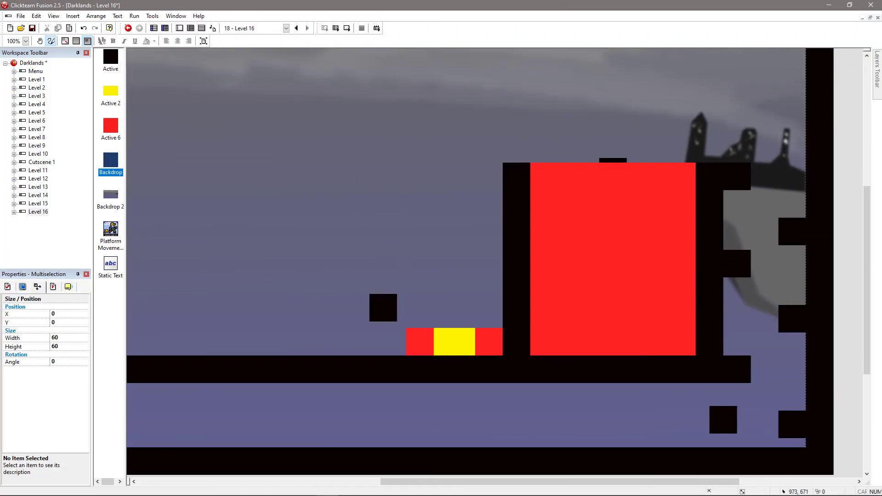
pyautogui.moveTo(393, 340)
pyautogui.mouseDown()
pyautogui.moveTo(391, 175)
pyautogui.moveTo(369, 158)
pyautogui.moveTo(392, 148)
pyautogui.mouseUp()
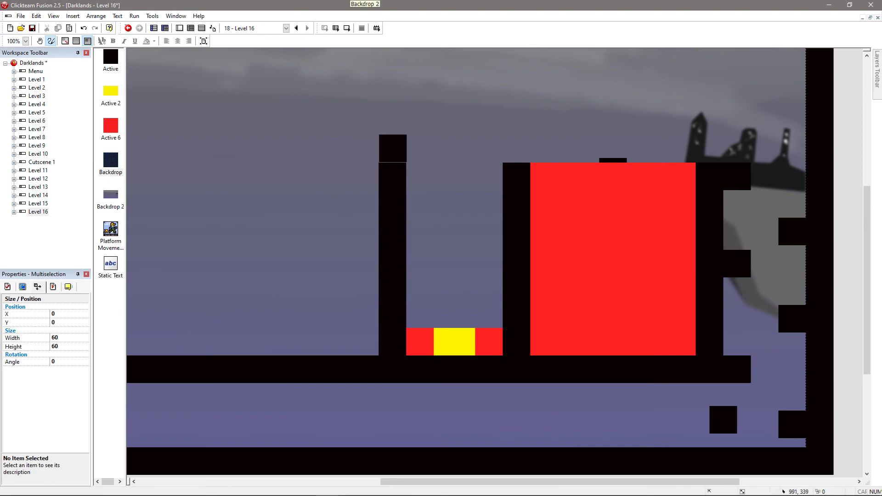
pyautogui.moveTo(391, 147); pyautogui.dragTo(427, 262, button='middle')
pyautogui.rightClick(410, 258)
pyautogui.click(427, 263)
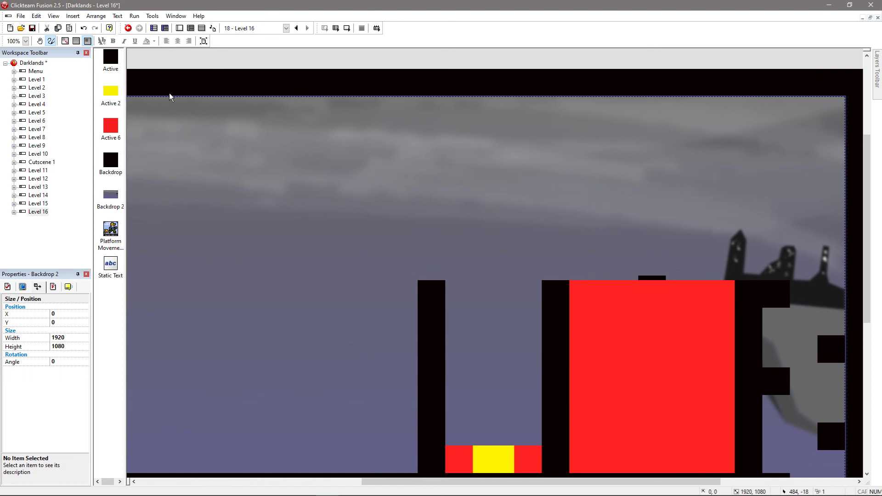
pyautogui.click(111, 162)
pyautogui.moveTo(420, 253)
pyautogui.mouseDown()
pyautogui.moveTo(419, 99)
pyautogui.moveTo(421, 128)
pyautogui.mouseUp()
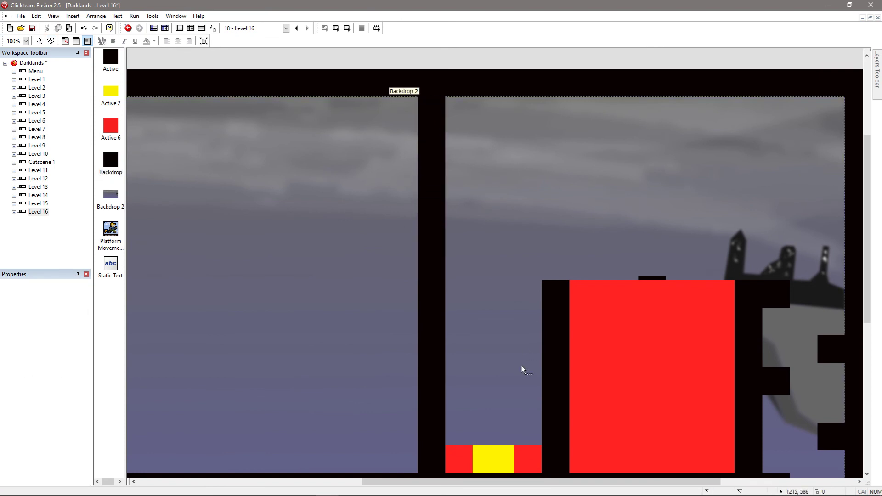
# Move the black player block back along the lower corridor to about X 900, Y 910
pyautogui.scroll(-5, 524, 349)
pyautogui.click(415, 289)
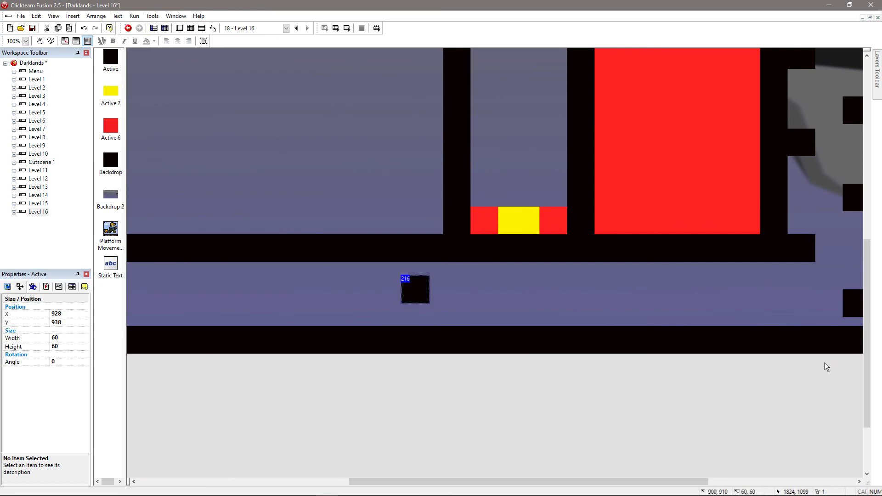
# Add a Backdrop block beneath the lowest step of the outer shaft wall, filling the gap between it and the floor
pyautogui.moveTo(821, 363); pyautogui.dragTo(620, 352, button='middle')
pyautogui.click(661, 320)
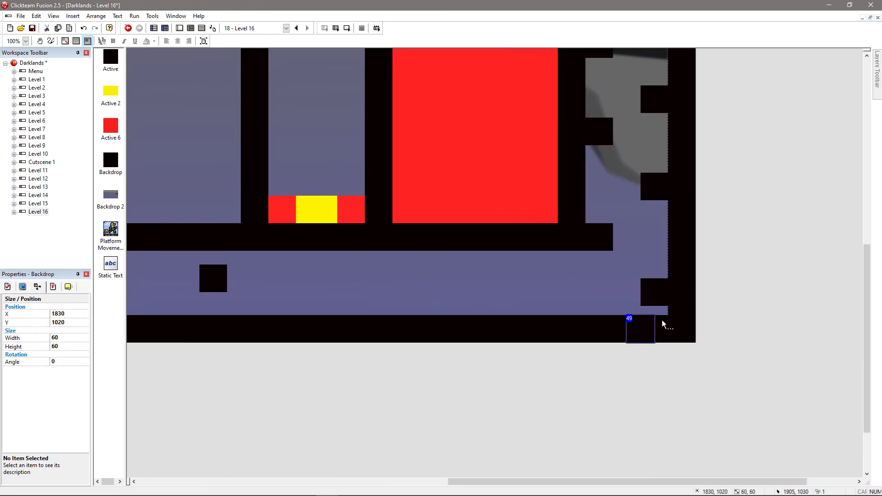
pyautogui.hotkey('ctrl', 'a')
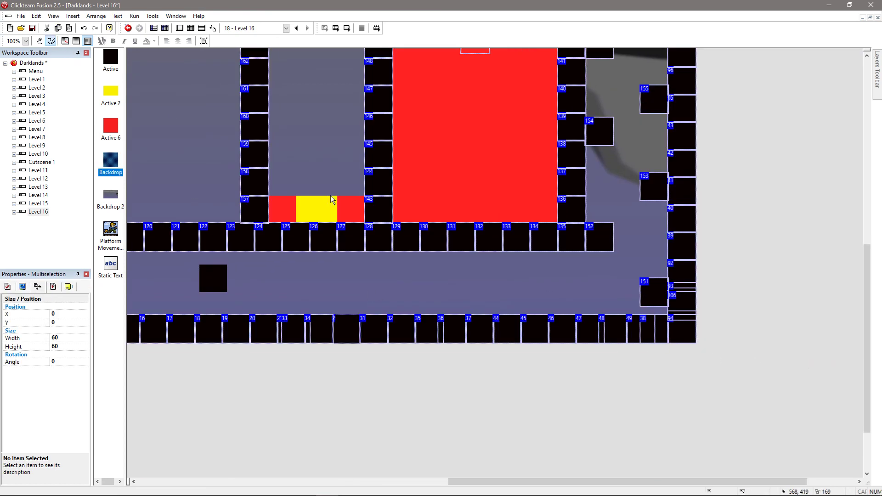
pyautogui.click(51, 41)
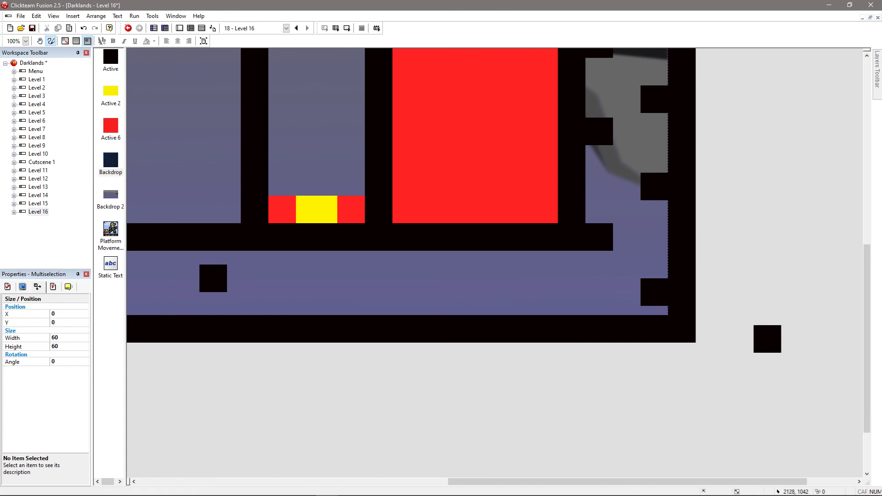
pyautogui.click(568, 305)
pyautogui.press('Escape')
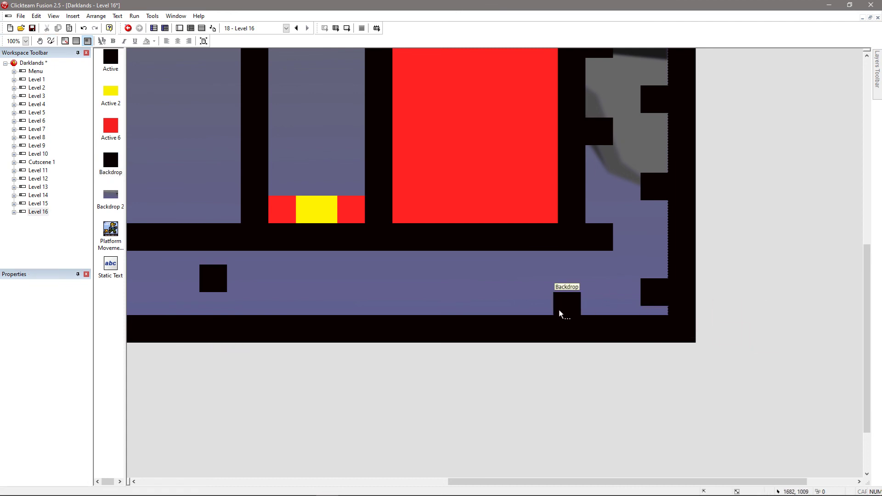
pyautogui.moveTo(562, 307)
pyautogui.mouseDown()
pyautogui.moveTo(660, 321)
pyautogui.moveTo(650, 321)
pyautogui.mouseUp()
pyautogui.click(392, 366)
# Move the black player block to the far starting end of the lower corridor, about X 40, Y 900, and save the project
pyautogui.moveTo(392, 365); pyautogui.dragTo(868, 386, button='middle')
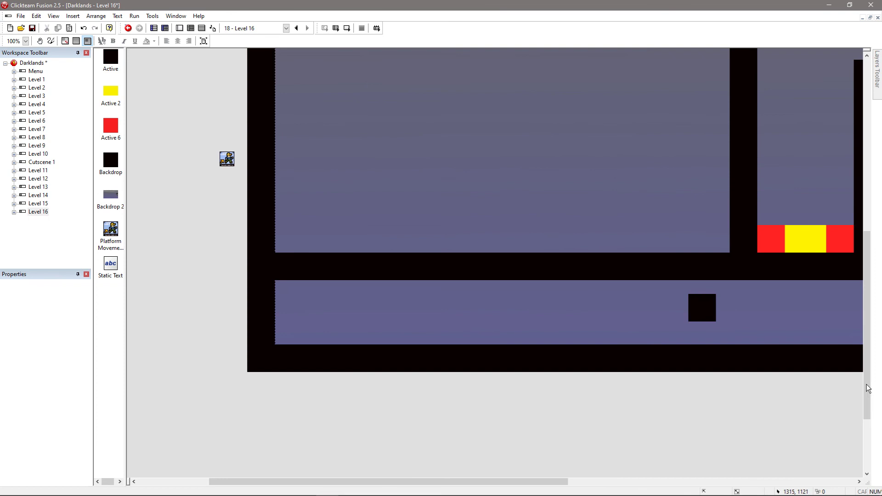
pyautogui.click(700, 313)
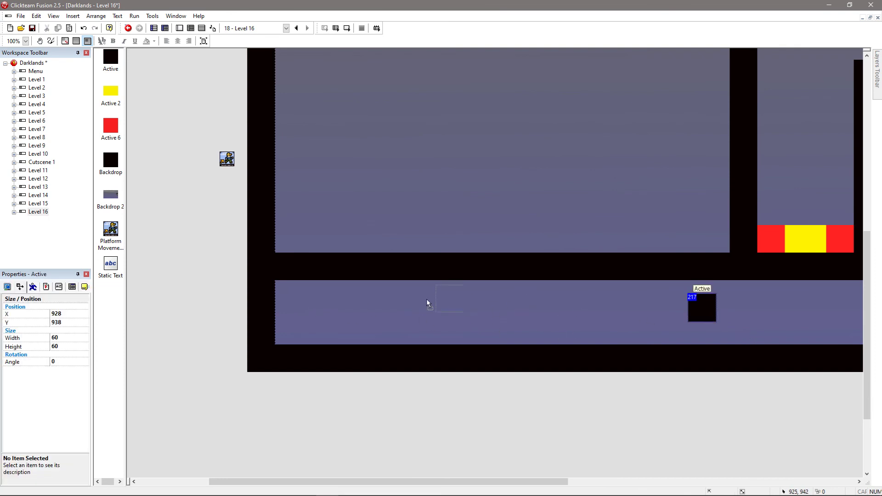
pyautogui.moveTo(425, 312); pyautogui.dragTo(299, 309)
pyautogui.click(490, 408)
pyautogui.click(303, 305)
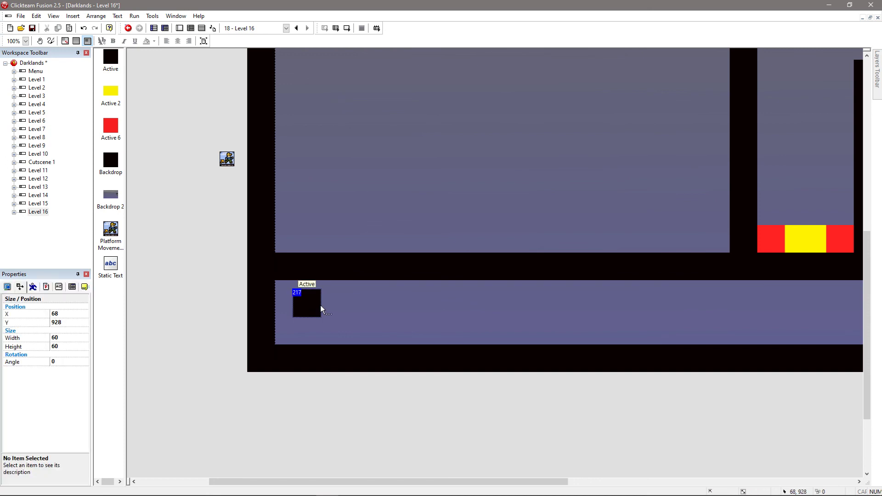
pyautogui.click(370, 408)
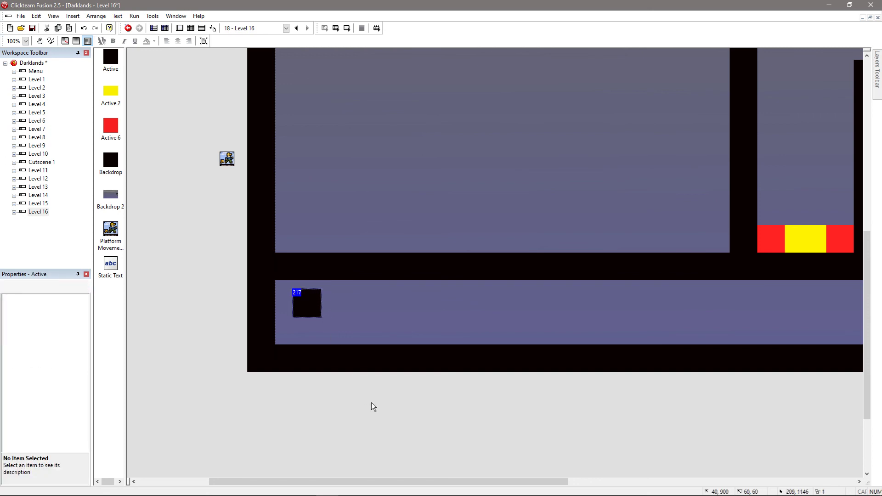
pyautogui.click(32, 28)
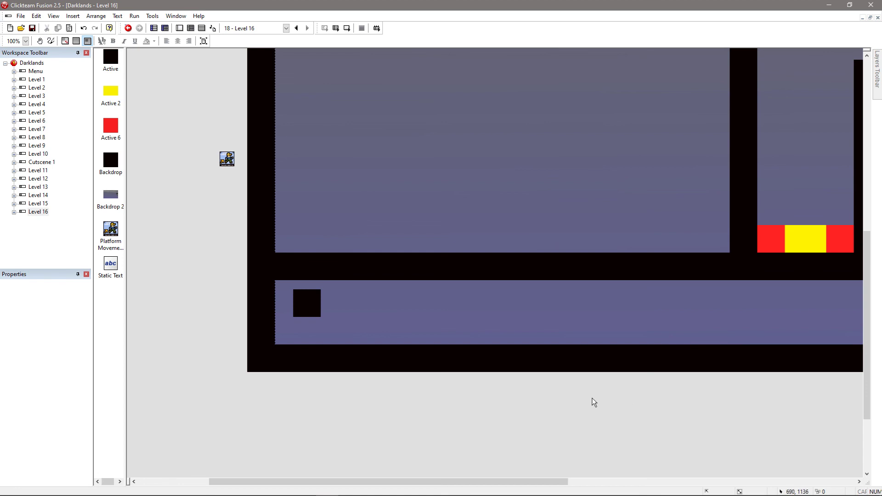
# Review the layouts of Level 16, Level 15 and Level 14, examining their platforms, hazards and yellow blocks
pyautogui.moveTo(790, 388); pyautogui.dragTo(291, 376, button='middle')
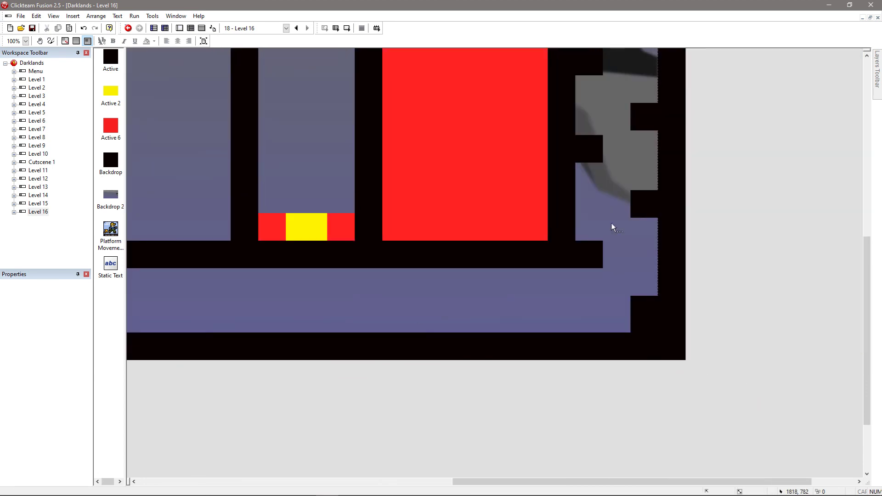
pyautogui.moveTo(611, 222); pyautogui.dragTo(843, 410, button='middle')
pyautogui.scroll(1, 551, 274)
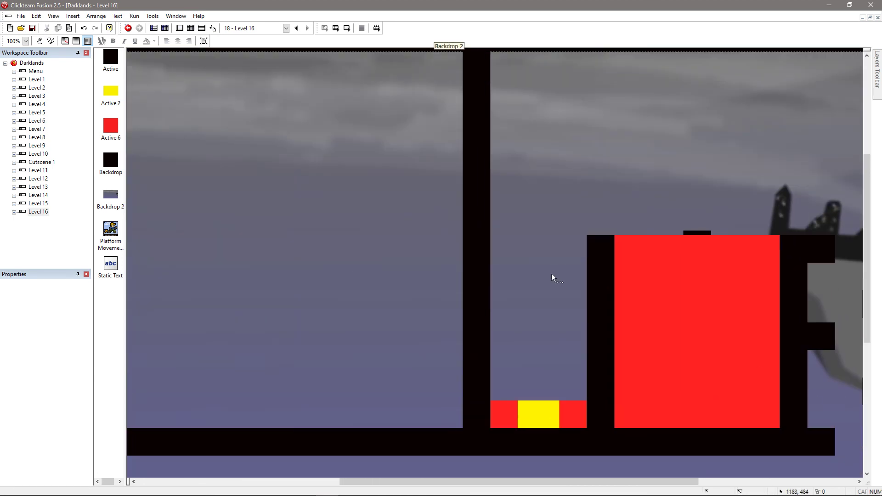
pyautogui.moveTo(551, 274); pyautogui.dragTo(679, 254, button='middle')
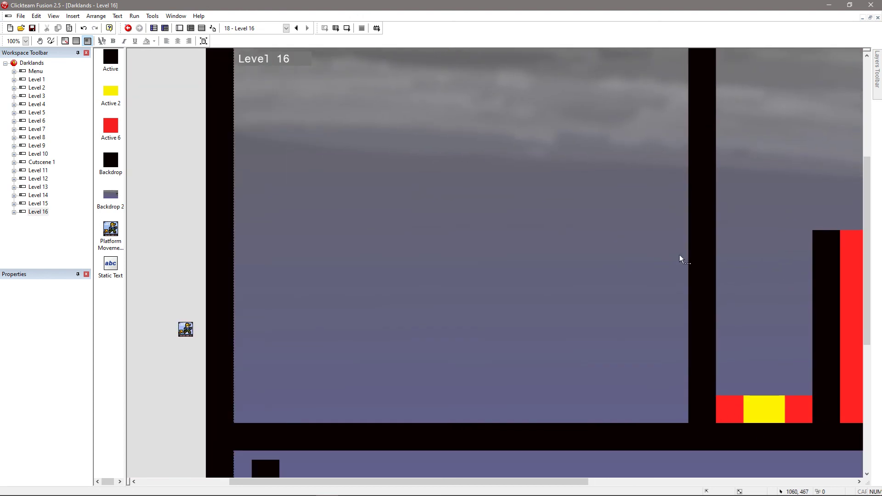
pyautogui.click(38, 203)
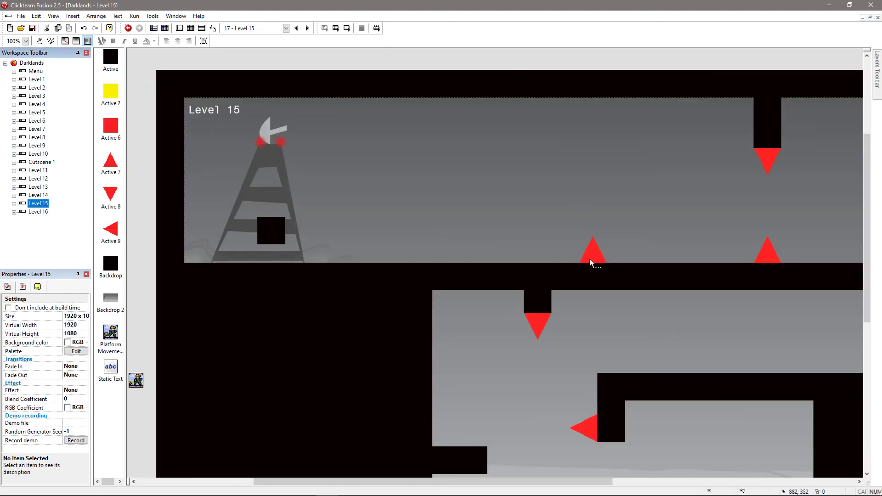
pyautogui.moveTo(590, 260); pyautogui.dragTo(591, 194, button='middle')
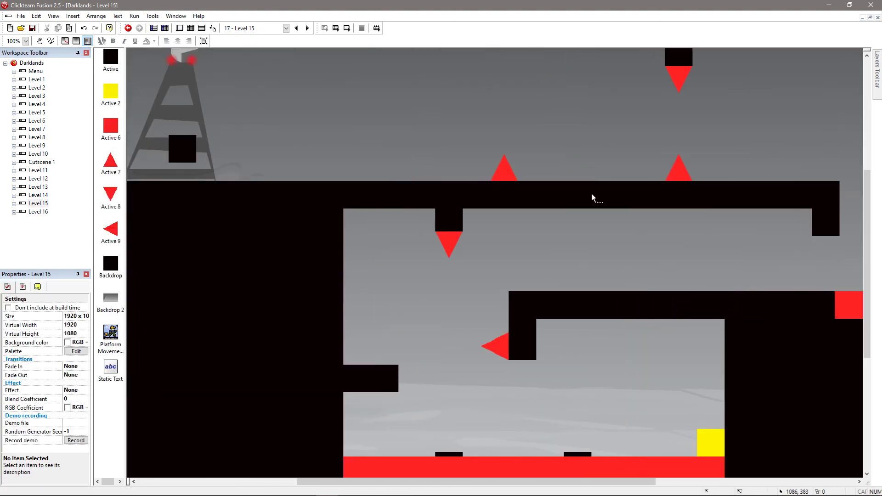
pyautogui.moveTo(572, 252); pyautogui.dragTo(660, 195, button='middle')
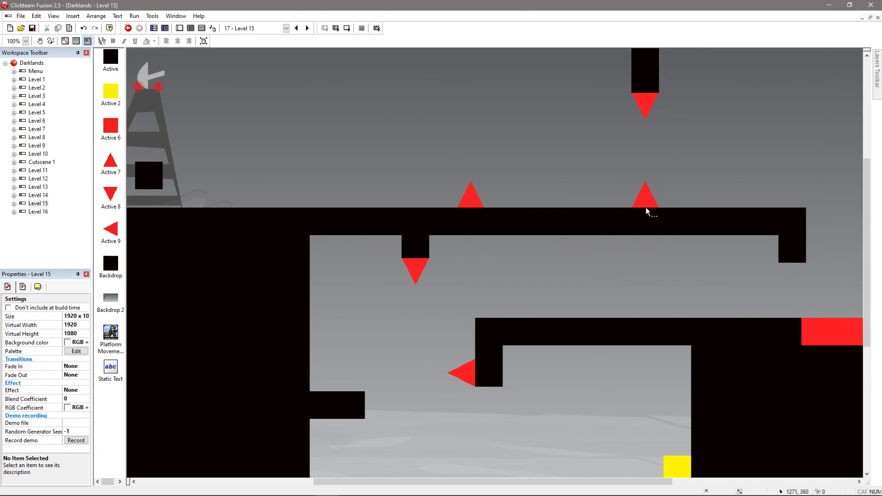
pyautogui.moveTo(698, 357); pyautogui.dragTo(697, 235, button='middle')
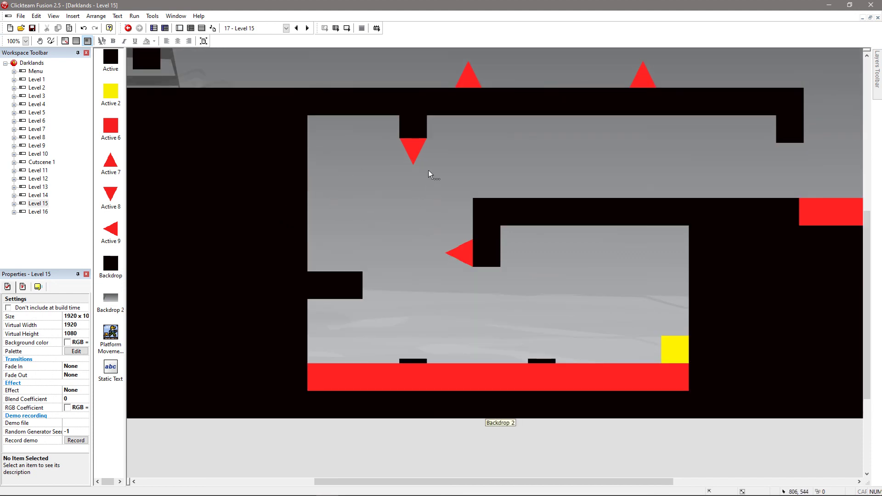
pyautogui.doubleClick(35, 196)
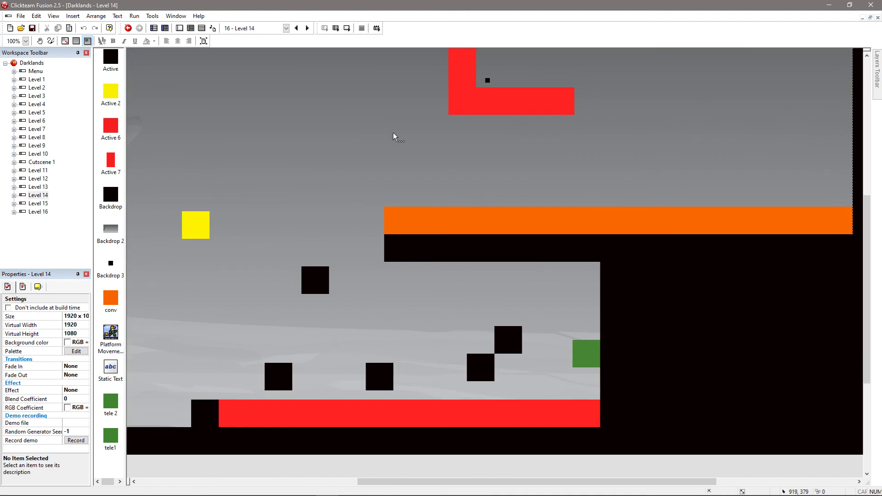
pyautogui.moveTo(394, 137); pyautogui.dragTo(428, 235, button='middle')
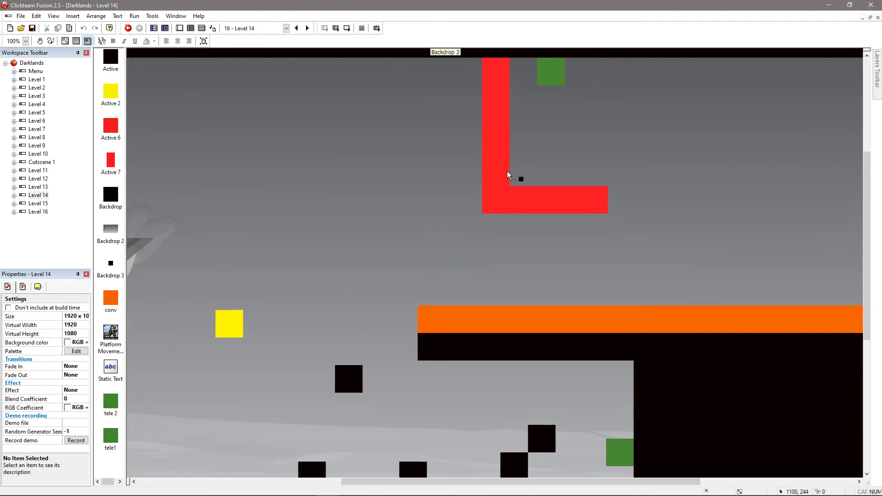
pyautogui.moveTo(264, 270); pyautogui.dragTo(393, 190, button='middle')
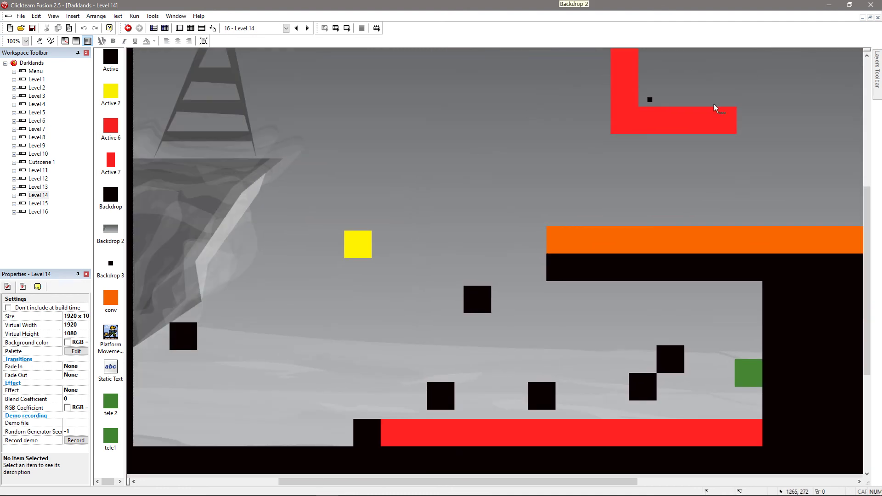